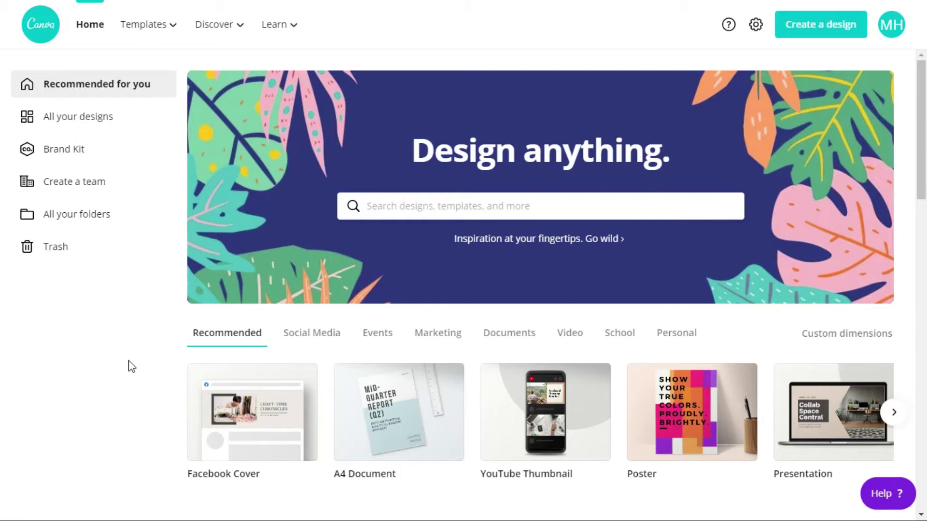
Open the Zoom backgrounds collection of 163 templates from the Templates menu's Trending list
{"action": "mouse_move", "coordinate": [157, 25]}
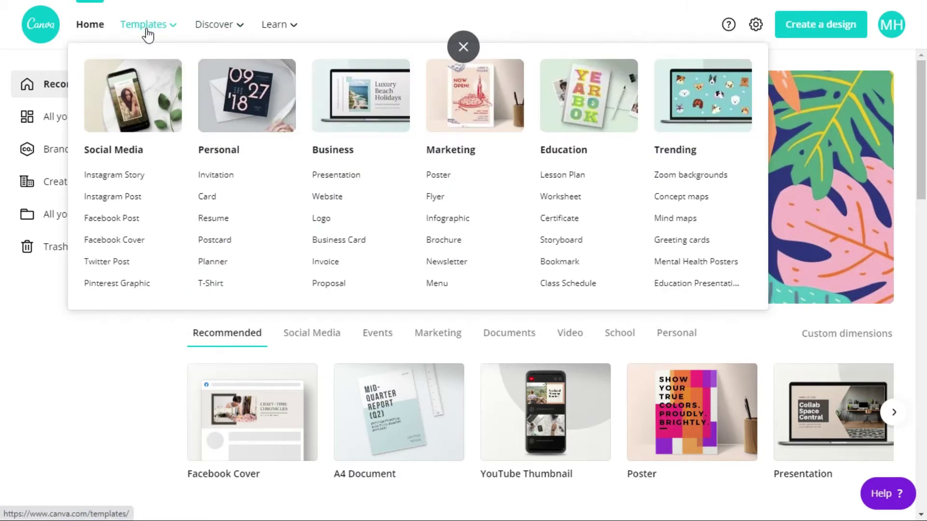
{"action": "left_click", "coordinate": [464, 49]}
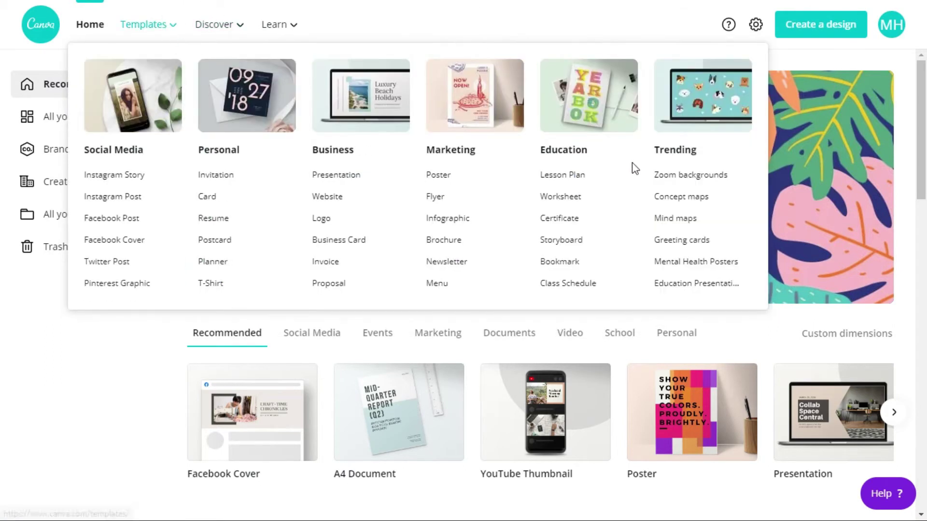
{"action": "left_click", "coordinate": [689, 179]}
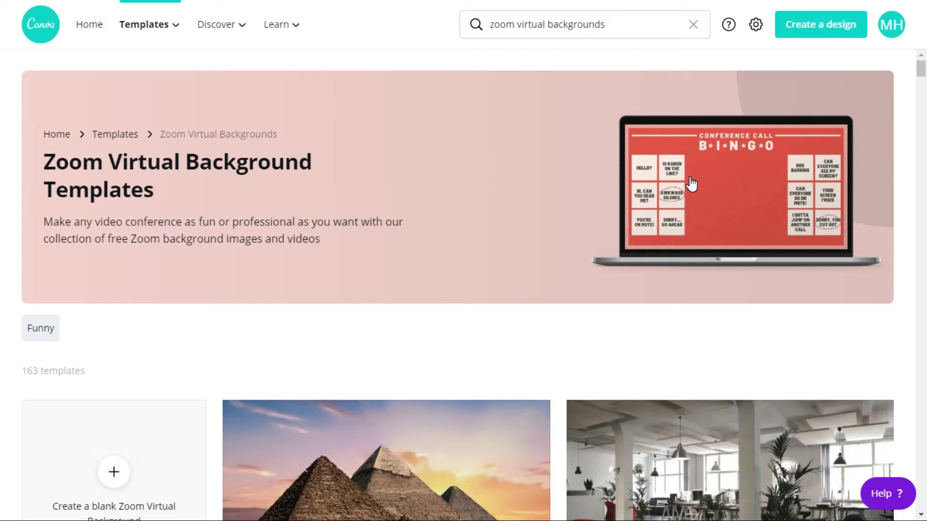
Scroll the zoom virtual backgrounds results down to the rainbow gradient dark violet template
{"action": "scroll", "coordinate": [692, 184], "scroll_direction": "down", "scroll_amount": 8}
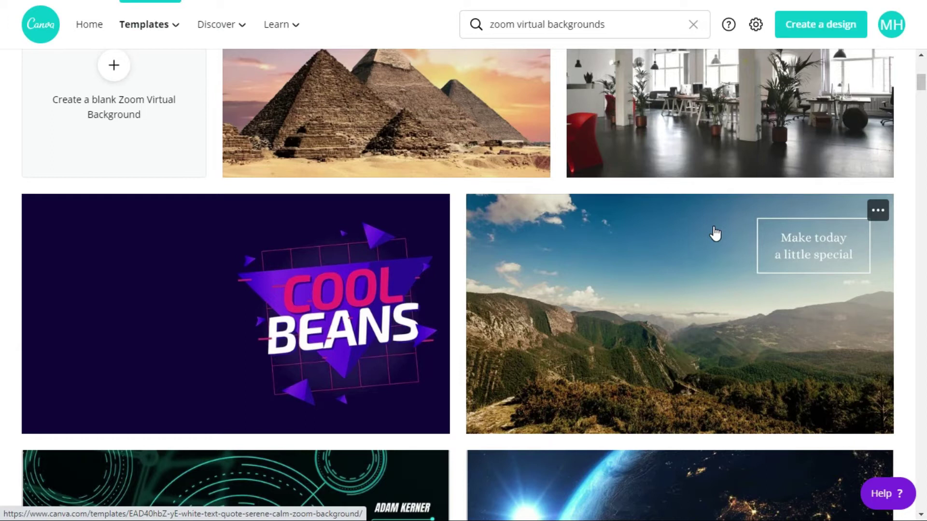
{"action": "scroll", "coordinate": [715, 233], "scroll_direction": "down", "scroll_amount": 5}
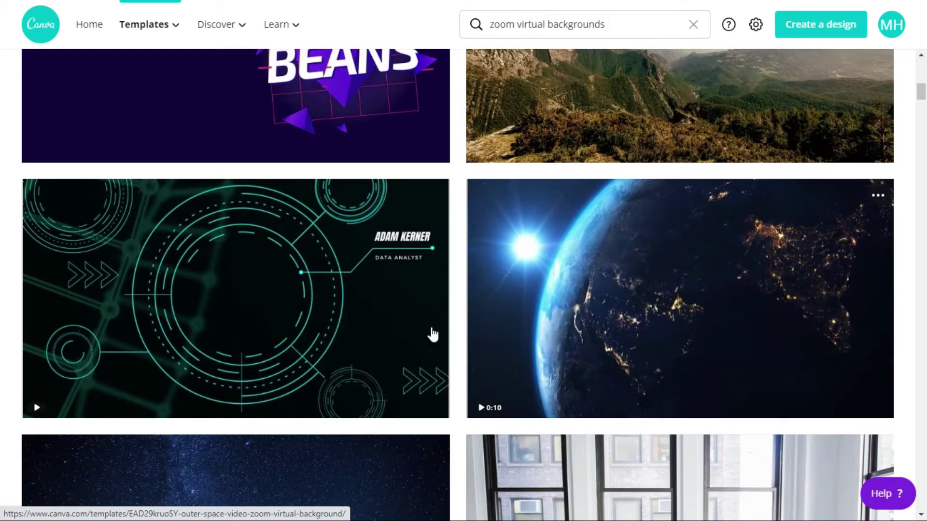
{"action": "mouse_move", "coordinate": [269, 325]}
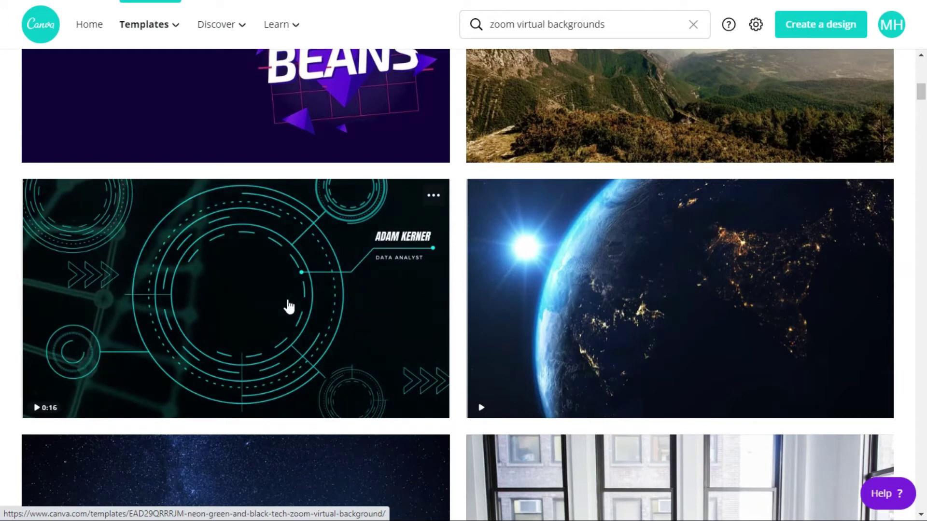
{"action": "scroll", "coordinate": [289, 307], "scroll_direction": "down", "scroll_amount": 1}
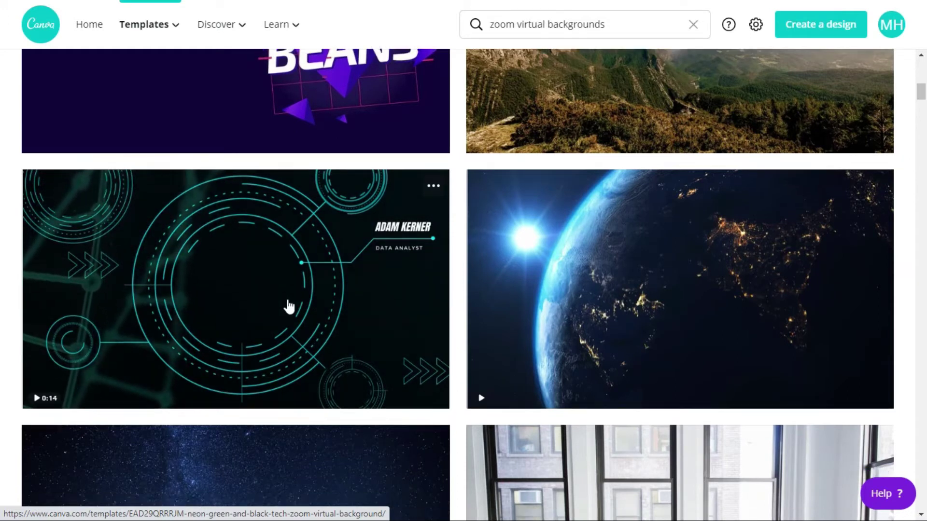
{"action": "scroll", "coordinate": [289, 307], "scroll_direction": "down", "scroll_amount": 10}
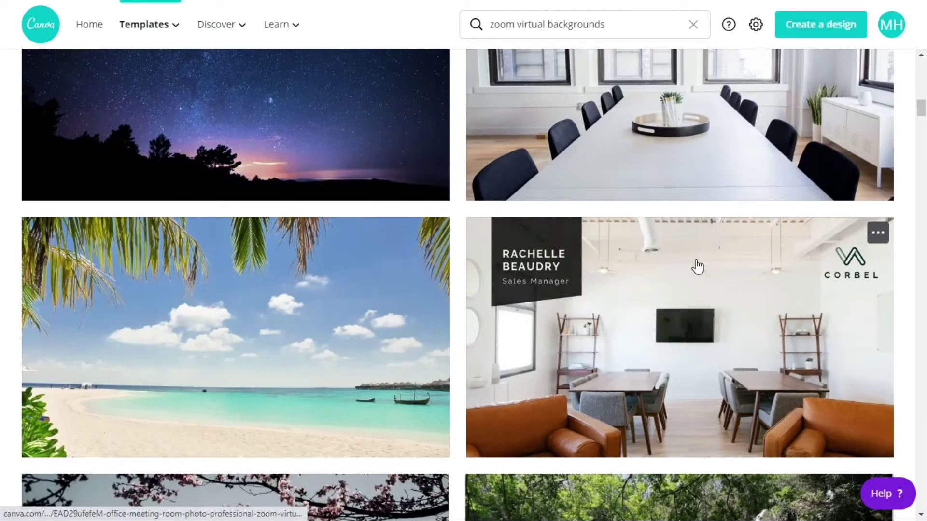
{"action": "scroll", "coordinate": [612, 271], "scroll_direction": "down", "scroll_amount": 15}
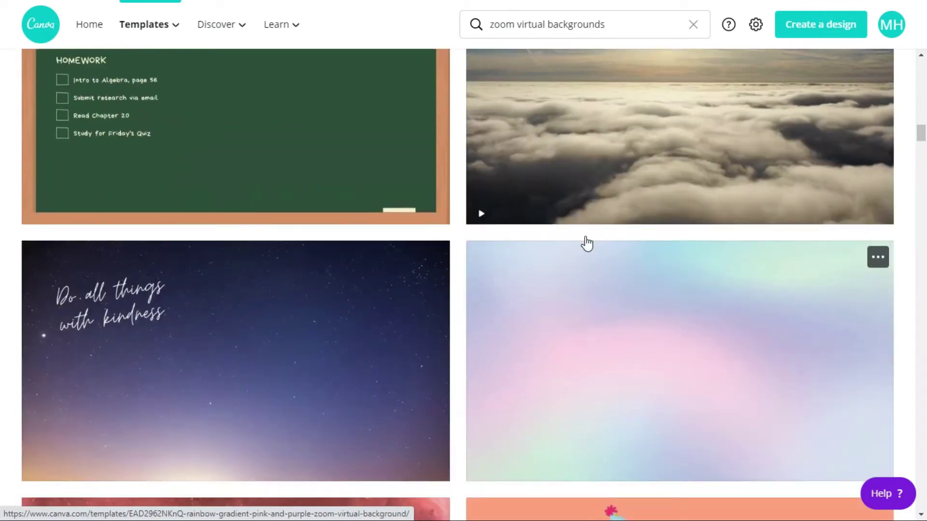
{"action": "scroll", "coordinate": [647, 179], "scroll_direction": "up", "scroll_amount": 1}
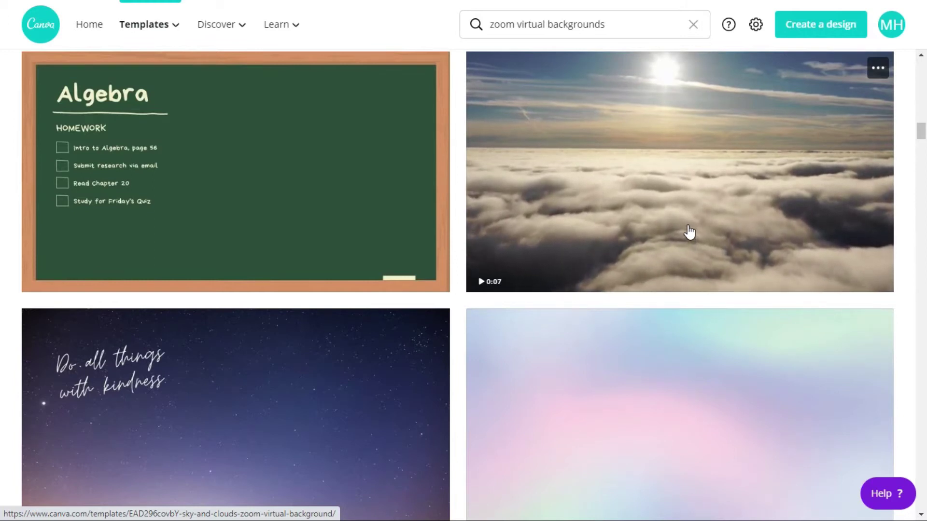
{"action": "scroll", "coordinate": [531, 226], "scroll_direction": "down", "scroll_amount": 4}
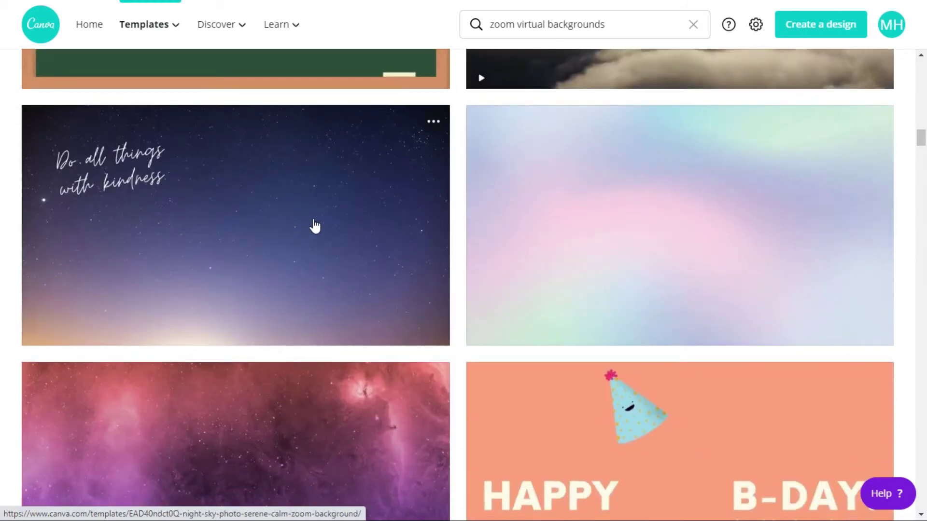
{"action": "scroll", "coordinate": [315, 226], "scroll_direction": "down", "scroll_amount": 3}
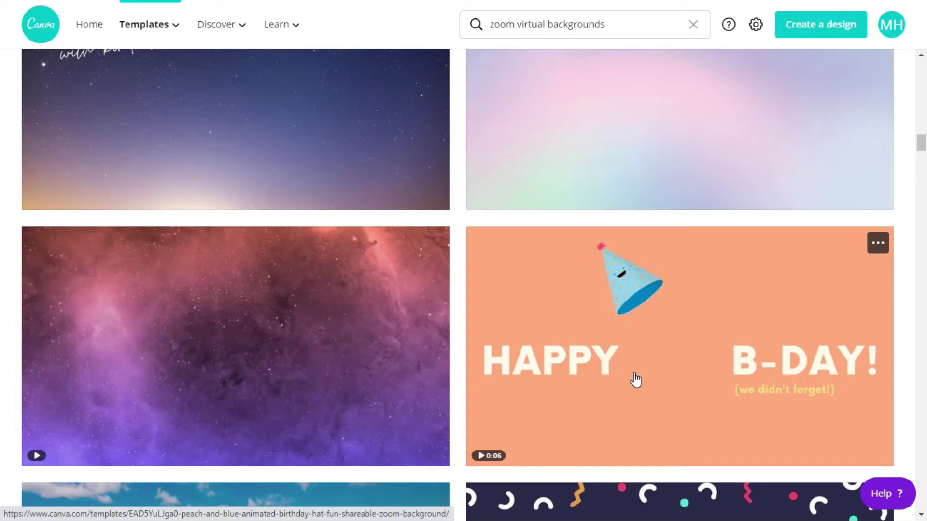
{"action": "scroll", "coordinate": [635, 380], "scroll_direction": "down", "scroll_amount": 7}
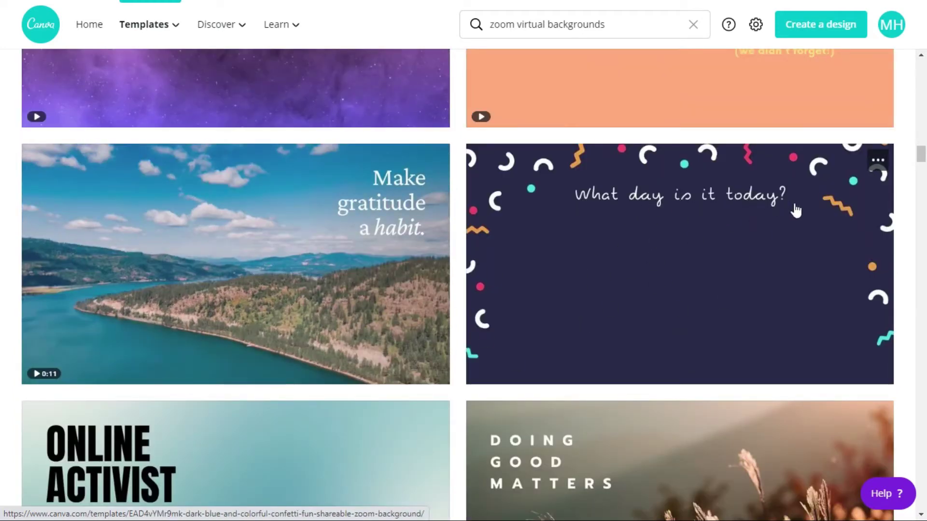
{"action": "scroll", "coordinate": [698, 285], "scroll_direction": "down", "scroll_amount": 7}
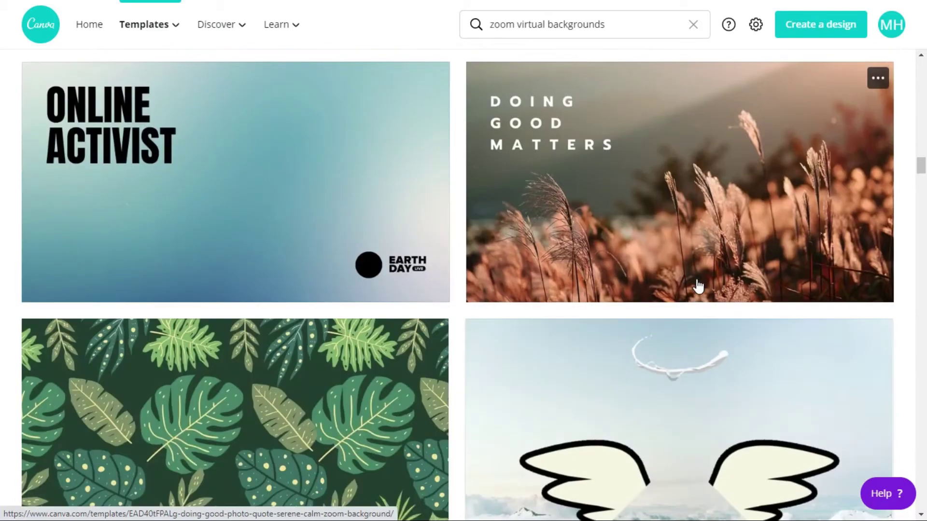
{"action": "scroll", "coordinate": [697, 287], "scroll_direction": "down", "scroll_amount": 7}
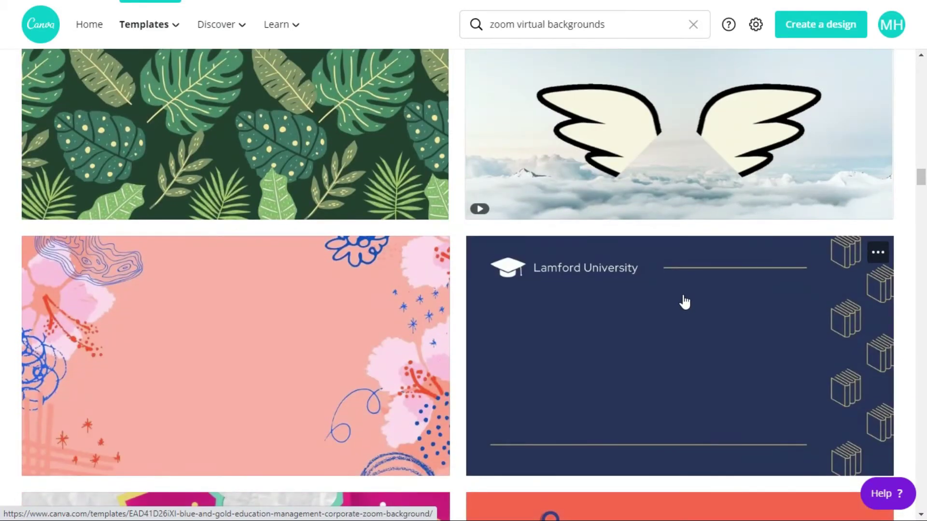
{"action": "scroll", "coordinate": [683, 304], "scroll_direction": "down", "scroll_amount": 7}
{"action": "scroll", "coordinate": [683, 304], "scroll_direction": "down", "scroll_amount": 11}
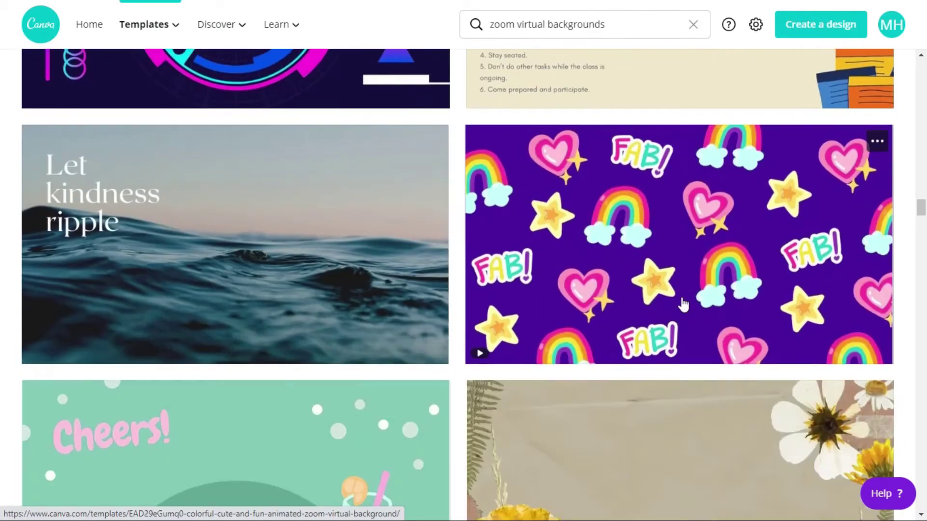
{"action": "scroll", "coordinate": [683, 304], "scroll_direction": "down", "scroll_amount": 8}
{"action": "scroll", "coordinate": [684, 304], "scroll_direction": "down", "scroll_amount": 5}
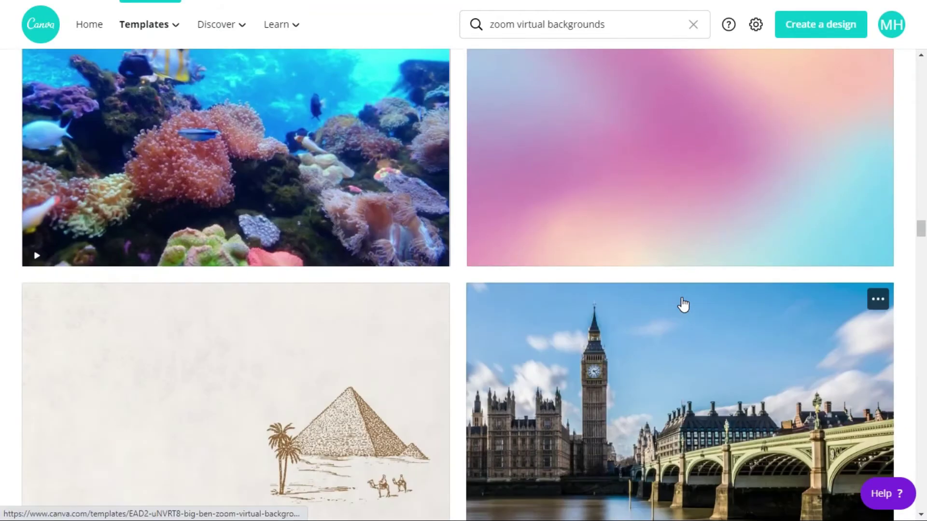
{"action": "scroll", "coordinate": [684, 304], "scroll_direction": "down", "scroll_amount": 7}
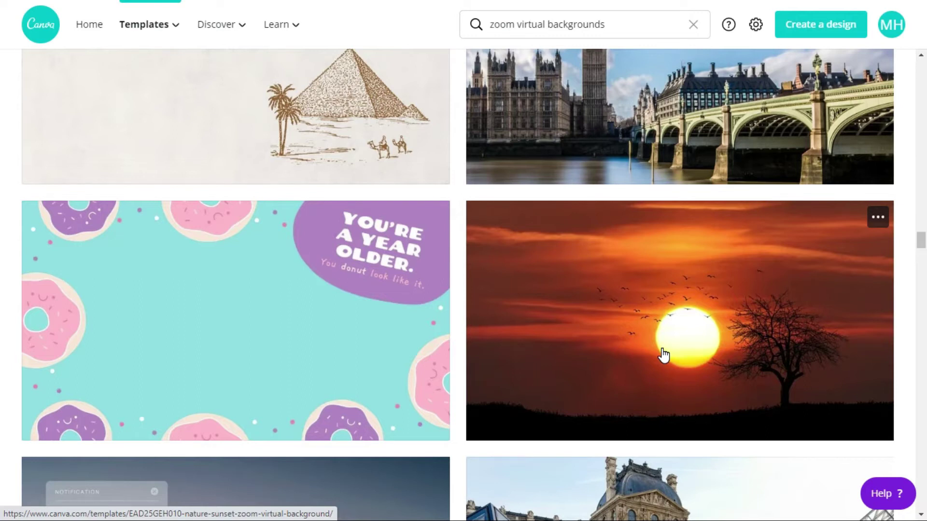
{"action": "scroll", "coordinate": [663, 355], "scroll_direction": "down", "scroll_amount": 17}
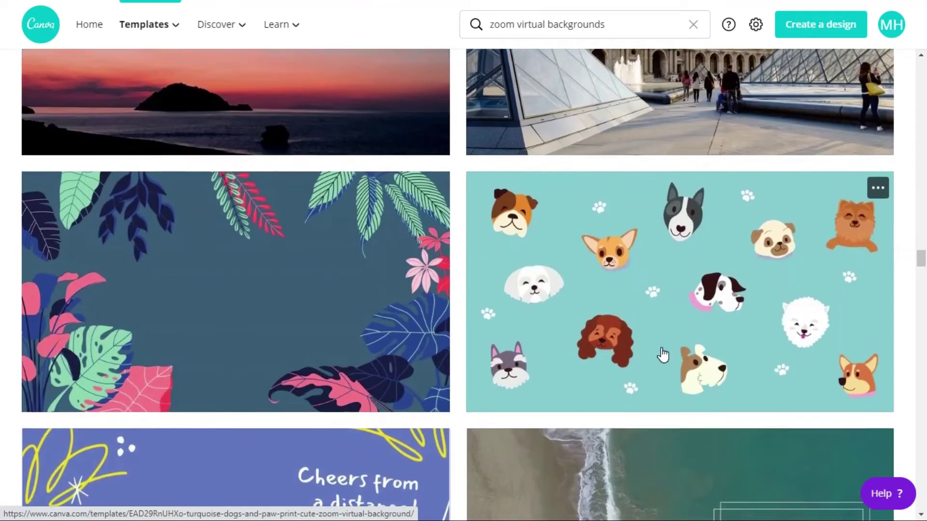
{"action": "scroll", "coordinate": [657, 356], "scroll_direction": "down", "scroll_amount": 4}
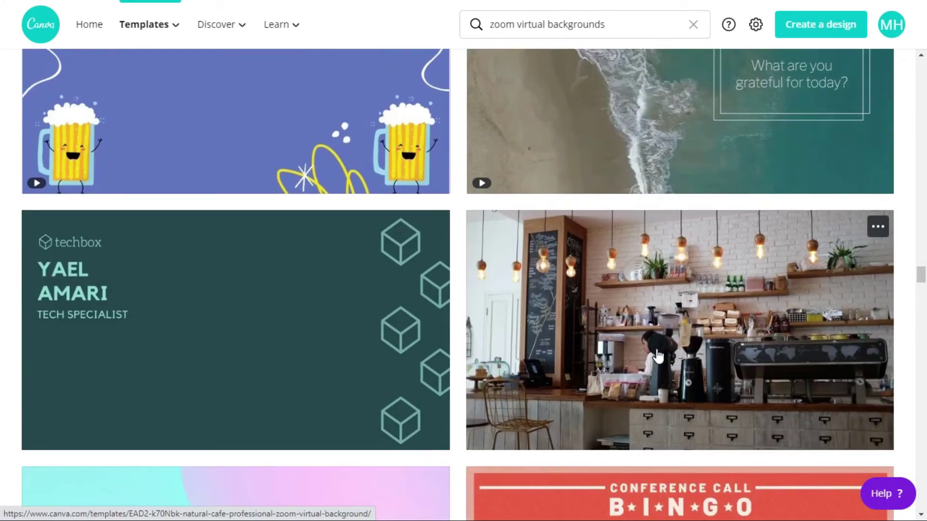
{"action": "scroll", "coordinate": [658, 356], "scroll_direction": "up", "scroll_amount": 5}
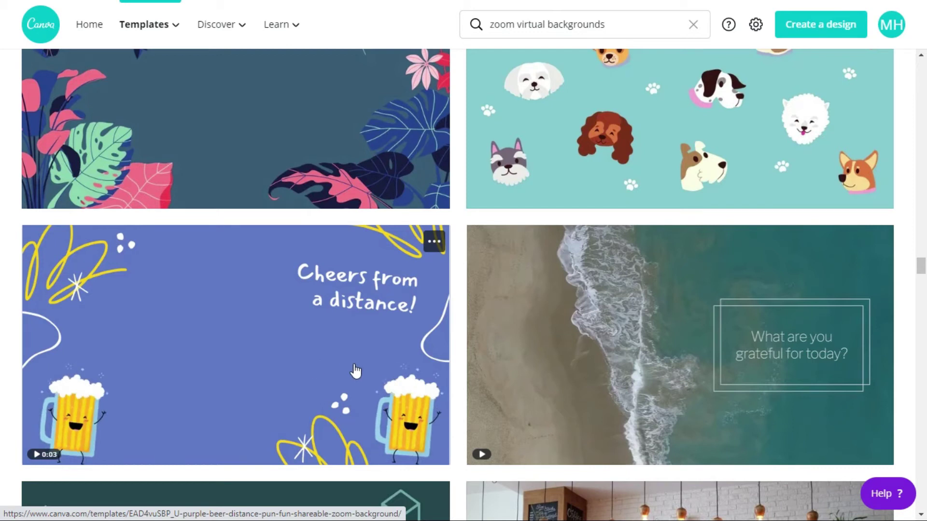
{"action": "scroll", "coordinate": [356, 371], "scroll_direction": "down", "scroll_amount": 5}
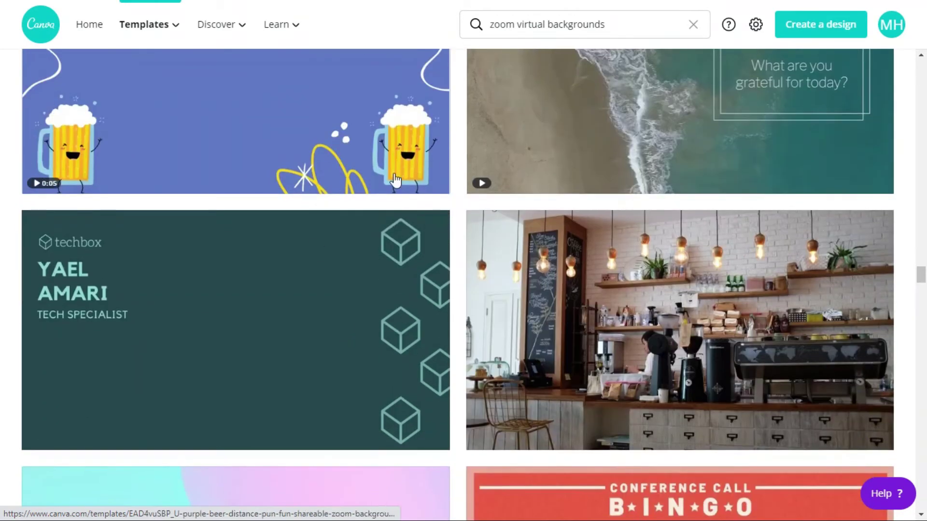
{"action": "scroll", "coordinate": [351, 239], "scroll_direction": "down", "scroll_amount": 8}
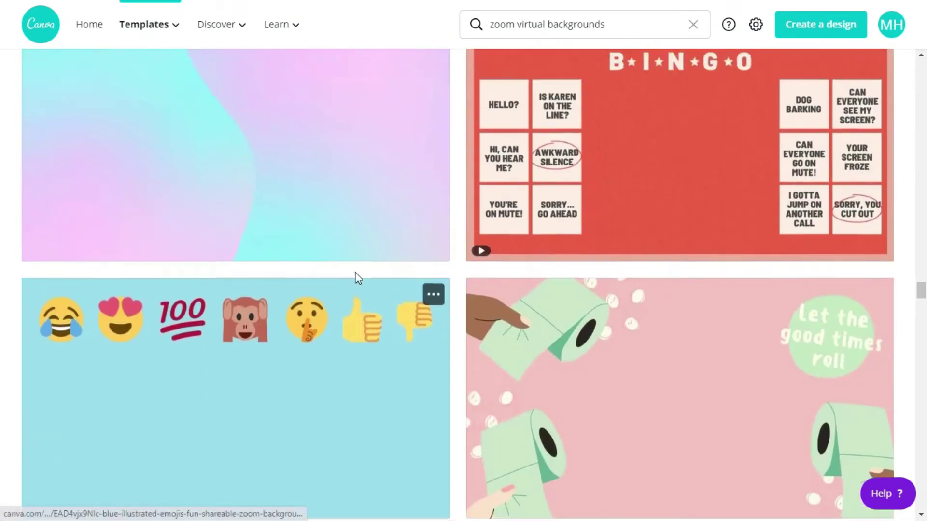
{"action": "scroll", "coordinate": [294, 192], "scroll_direction": "down", "scroll_amount": 10}
{"action": "scroll", "coordinate": [288, 205], "scroll_direction": "up", "scroll_amount": 4}
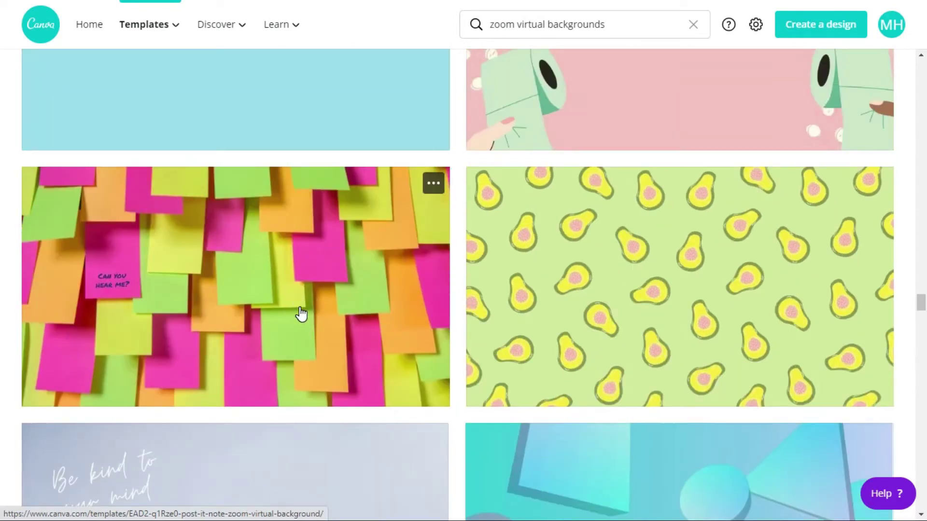
{"action": "scroll", "coordinate": [300, 311], "scroll_direction": "down", "scroll_amount": 3}
{"action": "scroll", "coordinate": [314, 234], "scroll_direction": "down", "scroll_amount": 5}
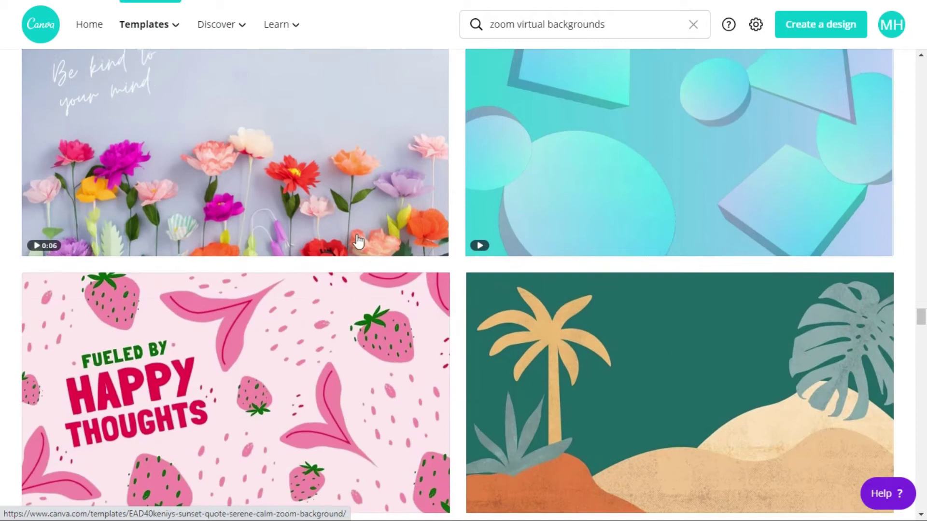
{"action": "scroll", "coordinate": [372, 256], "scroll_direction": "down", "scroll_amount": 4}
{"action": "scroll", "coordinate": [531, 265], "scroll_direction": "down", "scroll_amount": 4}
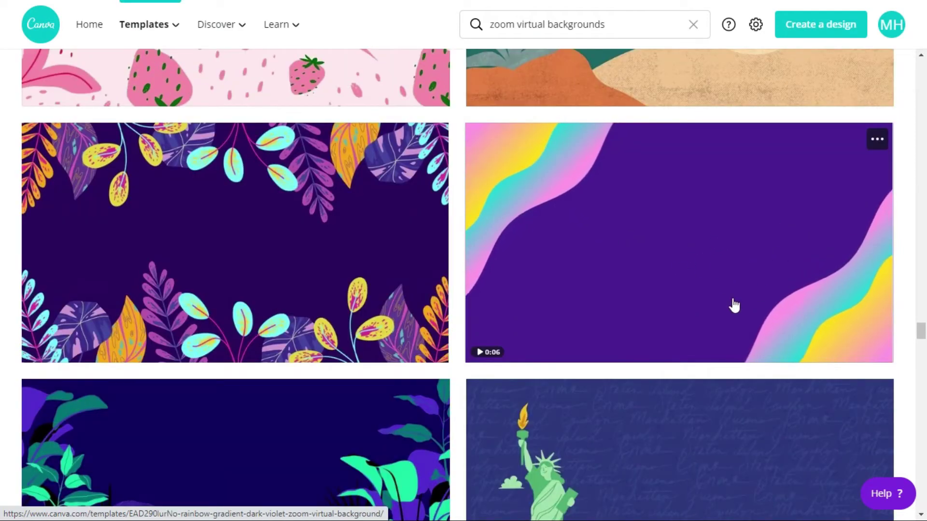
{"action": "scroll", "coordinate": [692, 265], "scroll_direction": "down", "scroll_amount": 3}
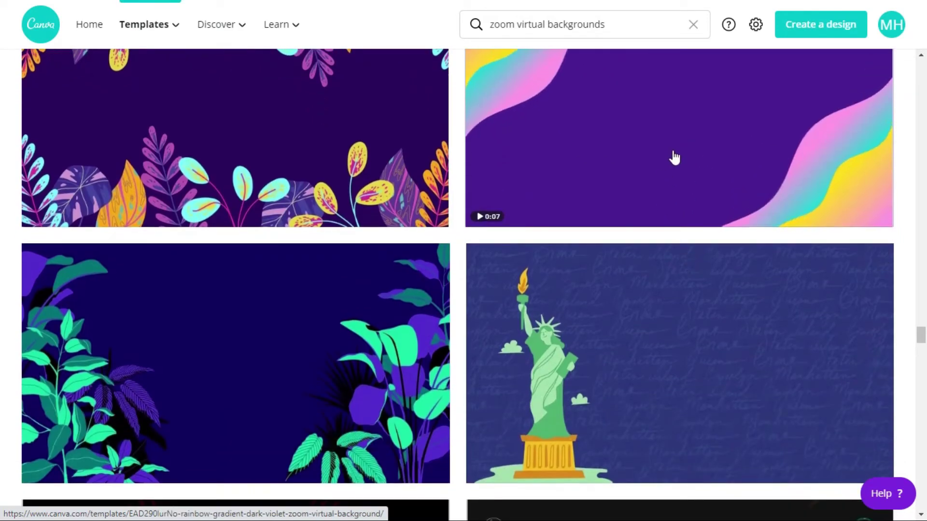
{"action": "scroll", "coordinate": [674, 157], "scroll_direction": "up", "scroll_amount": 4}
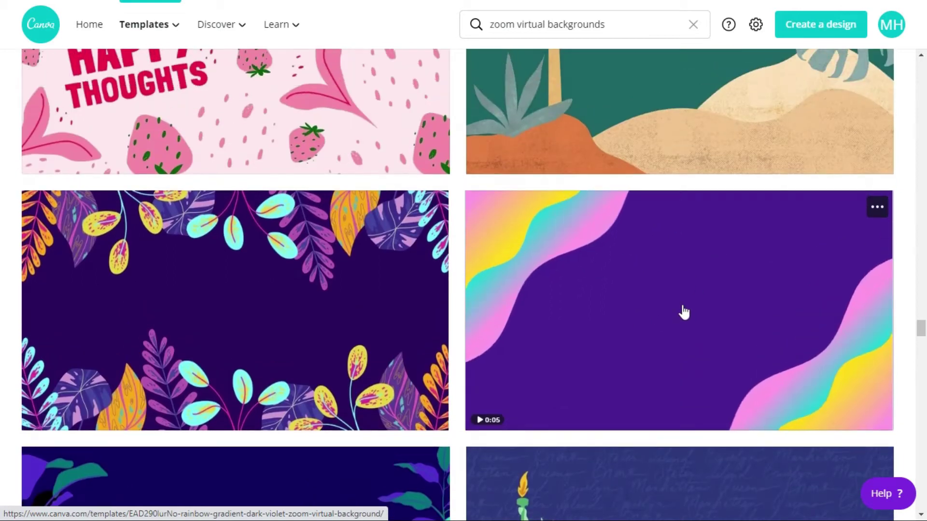
Start a new design from the Rainbow Gradient Dark Violet template and glance at its animation options
{"action": "left_click", "coordinate": [879, 208]}
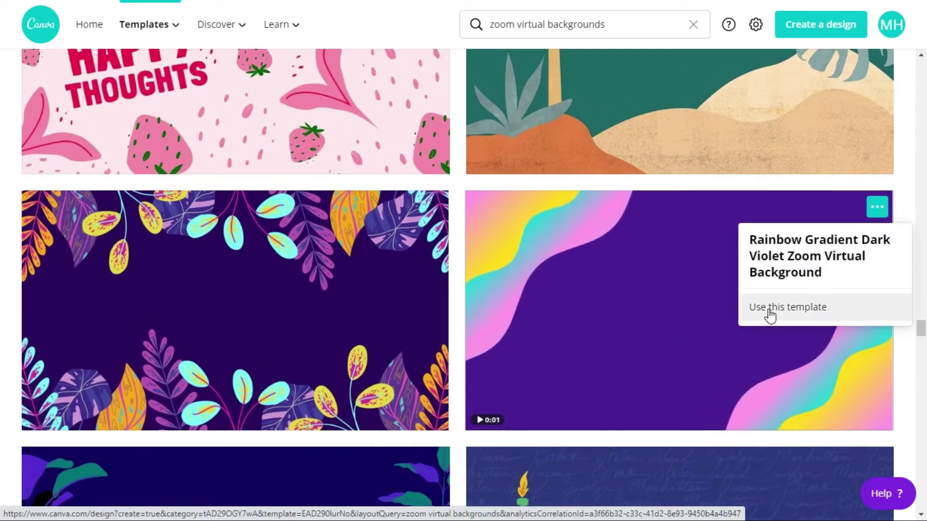
{"action": "left_click", "coordinate": [787, 309]}
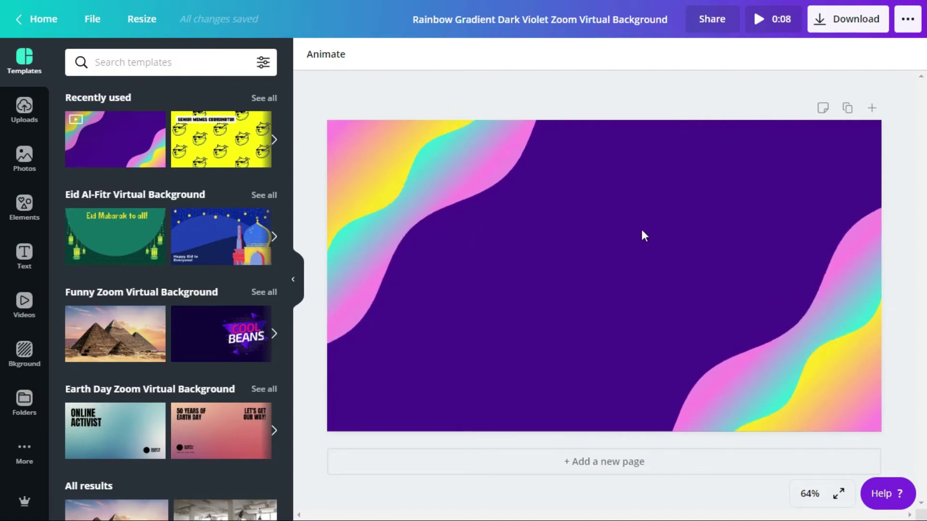
{"action": "left_click", "coordinate": [317, 64]}
{"action": "left_click", "coordinate": [319, 64]}
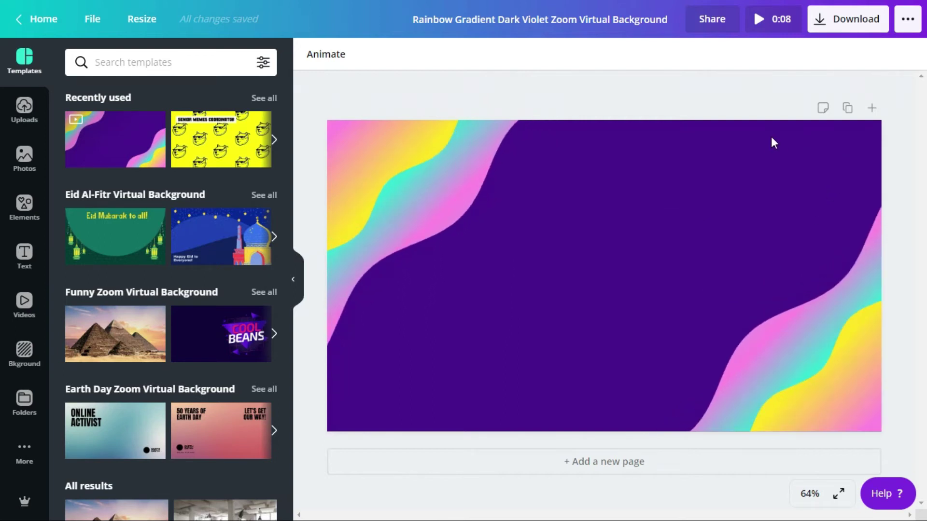
Show the Text panel's font combinations and scroll down to the neon Good vibes tile
{"action": "left_click", "coordinate": [24, 255]}
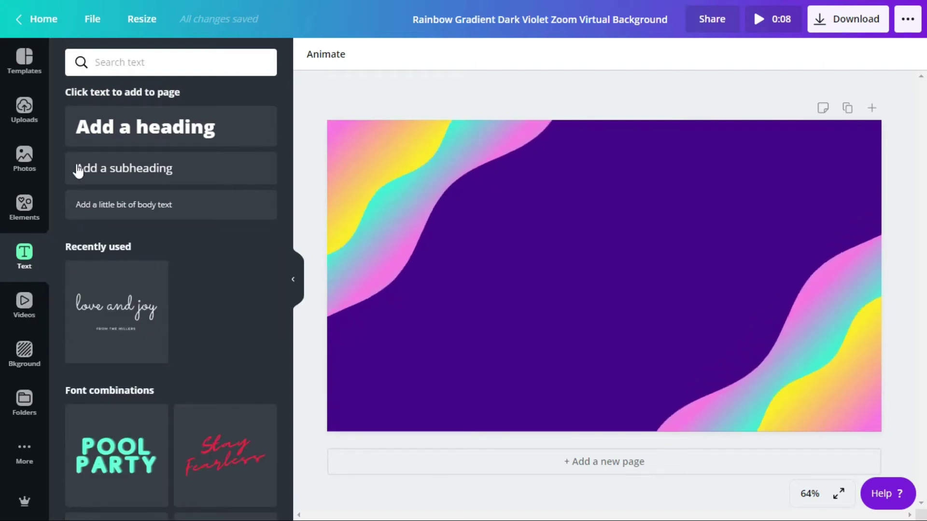
{"action": "scroll", "coordinate": [196, 325], "scroll_direction": "down", "scroll_amount": 6}
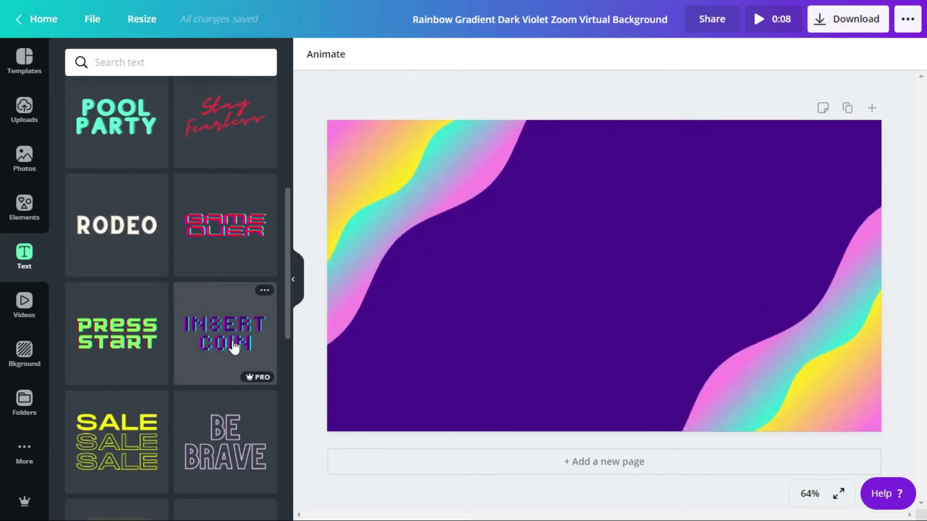
{"action": "mouse_move", "coordinate": [258, 384]}
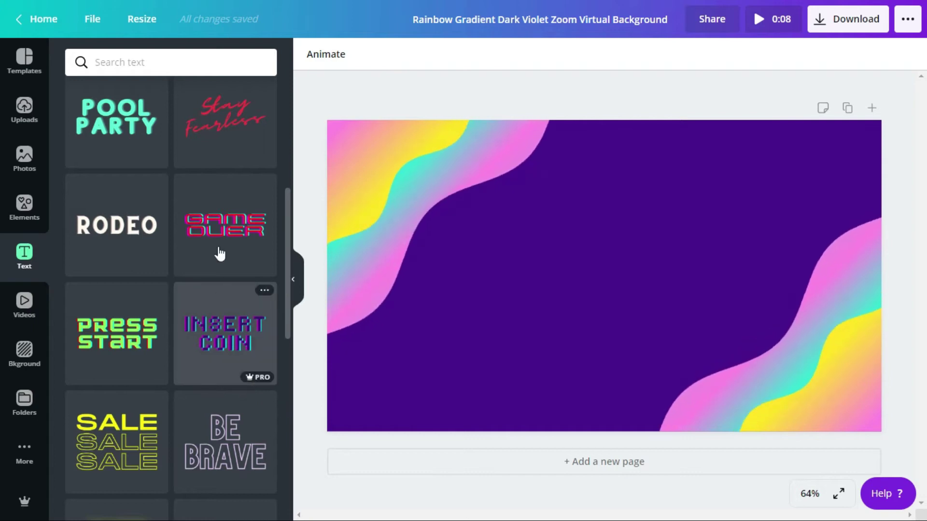
{"action": "scroll", "coordinate": [212, 250], "scroll_direction": "up", "scroll_amount": 6}
{"action": "scroll", "coordinate": [213, 285], "scroll_direction": "down", "scroll_amount": 4}
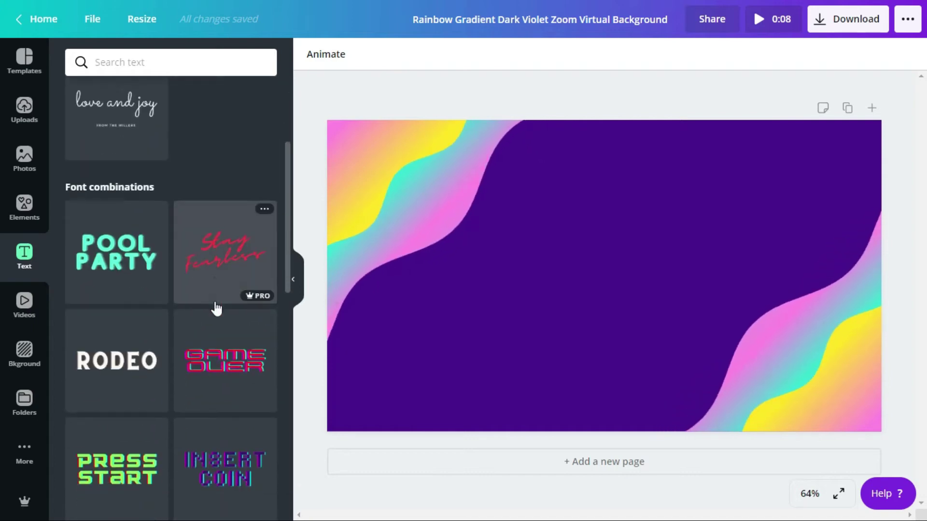
{"action": "scroll", "coordinate": [113, 337], "scroll_direction": "down", "scroll_amount": 4}
{"action": "scroll", "coordinate": [112, 358], "scroll_direction": "down", "scroll_amount": 12}
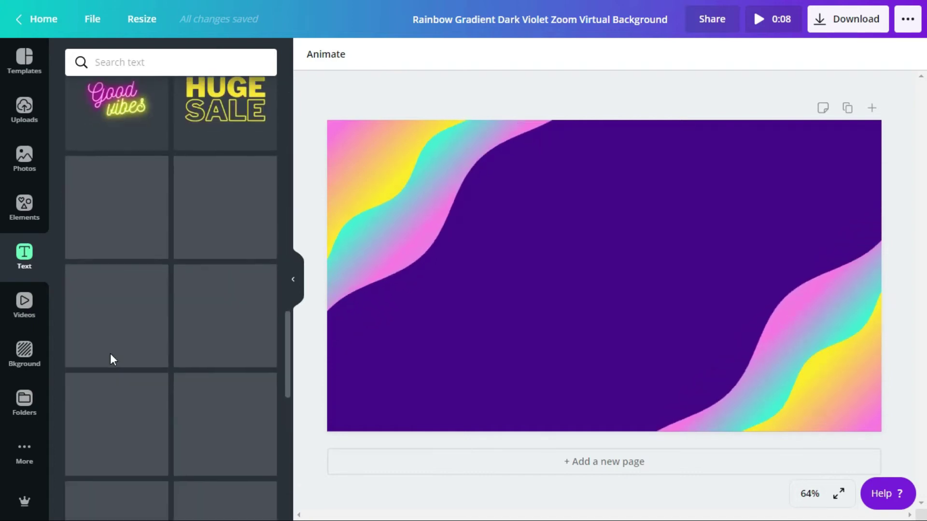
{"action": "scroll", "coordinate": [118, 347], "scroll_direction": "up", "scroll_amount": 5}
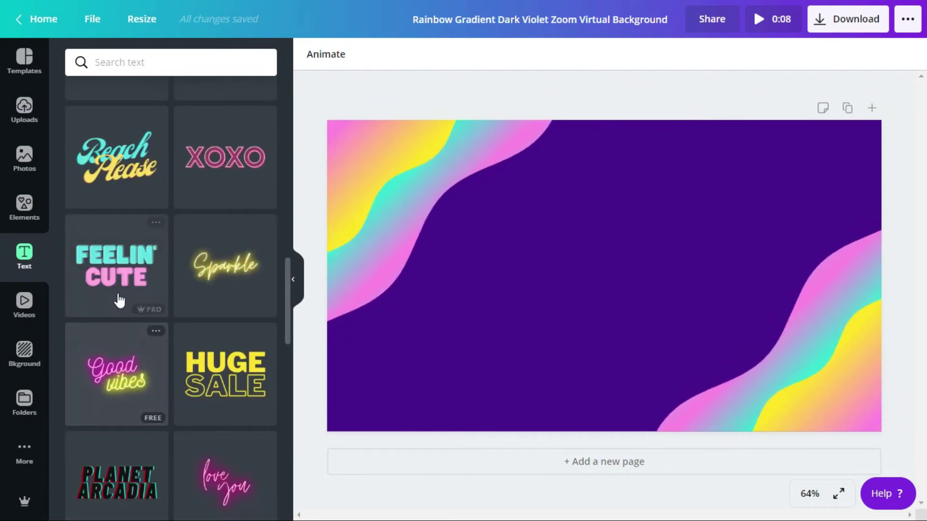
Add the neon Good vibes text and change its lines to 'Have A' and 'Good Day'
{"action": "left_click", "coordinate": [131, 385]}
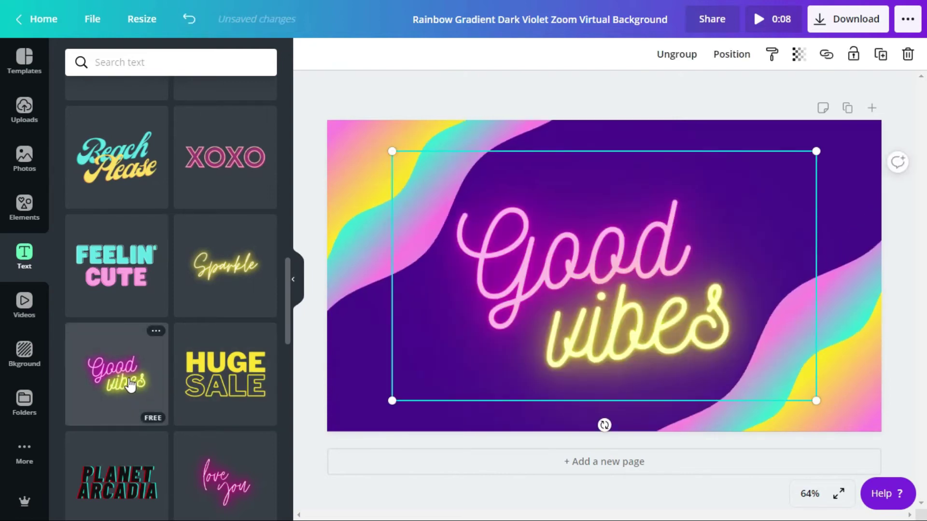
{"action": "left_click", "coordinate": [653, 336]}
{"action": "left_click", "coordinate": [652, 334]}
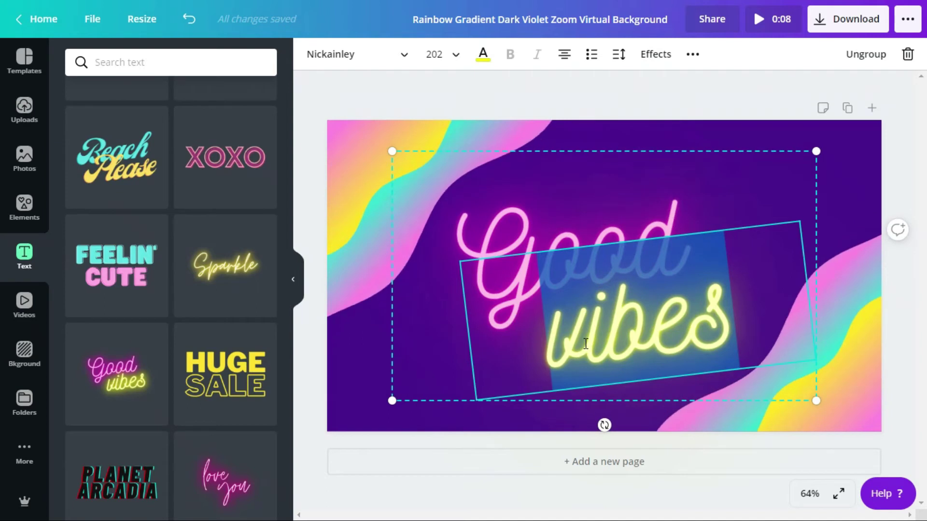
{"action": "type", "text": "Go"}
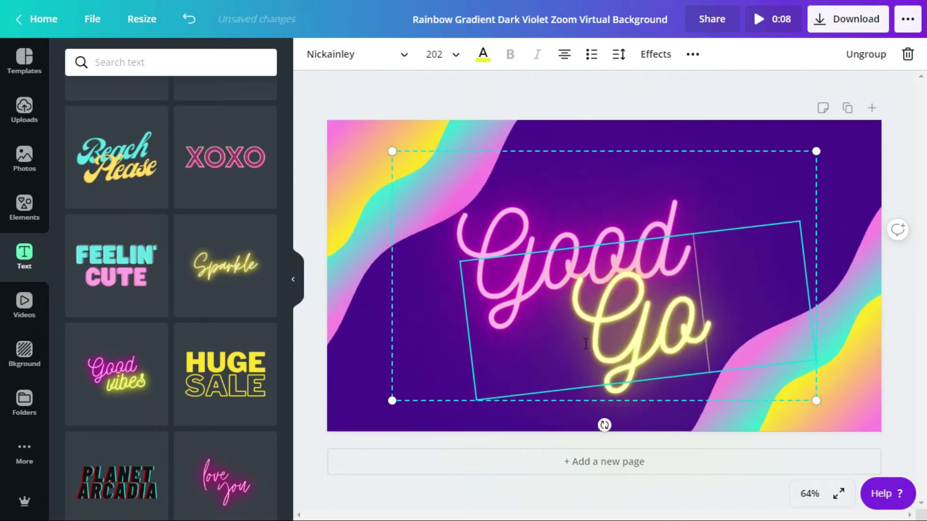
{"action": "type", "text": "od Day"}
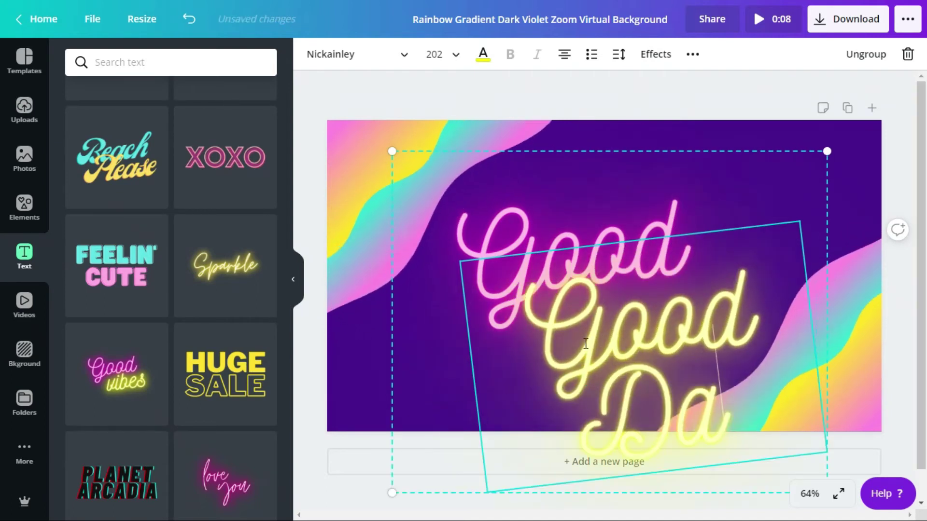
{"action": "double_click", "coordinate": [565, 238]}
{"action": "type", "text": "Have A"}
Set both the 'Have A' and 'Good Day' lines to font size 104
{"action": "key", "text": "ctrl+a"}
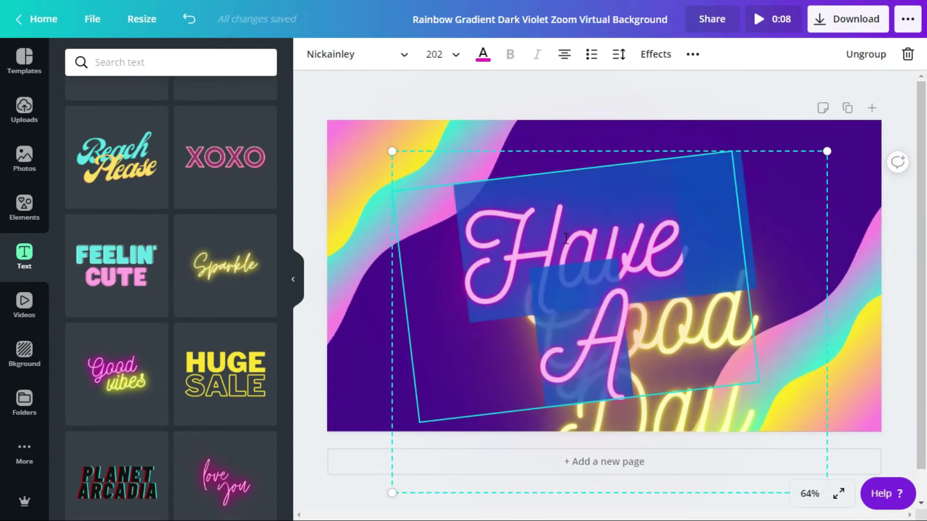
{"action": "left_click", "coordinate": [436, 55]}
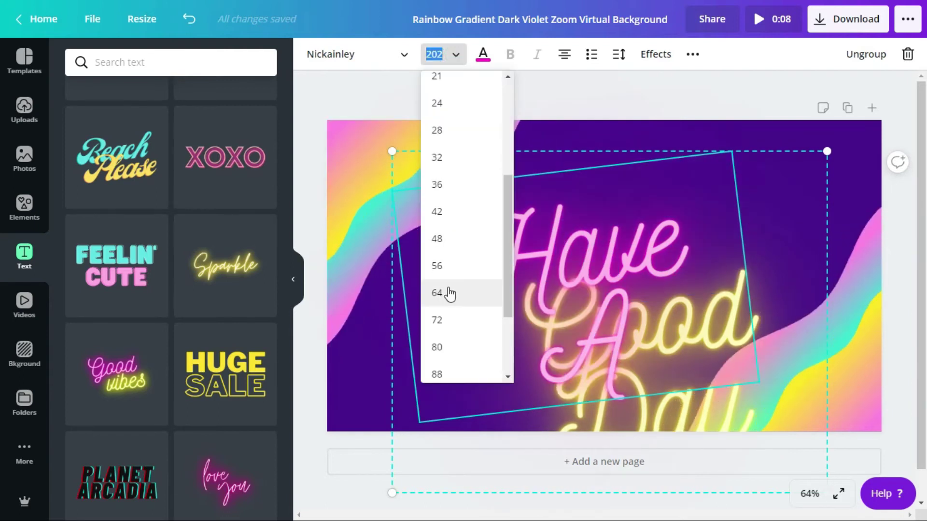
{"action": "scroll", "coordinate": [449, 369], "scroll_direction": "down", "scroll_amount": 3}
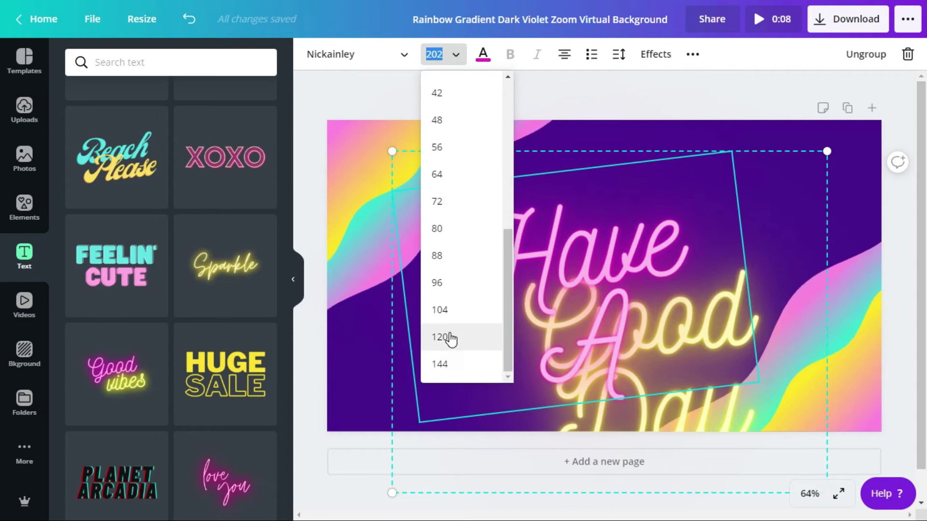
{"action": "left_click", "coordinate": [453, 311]}
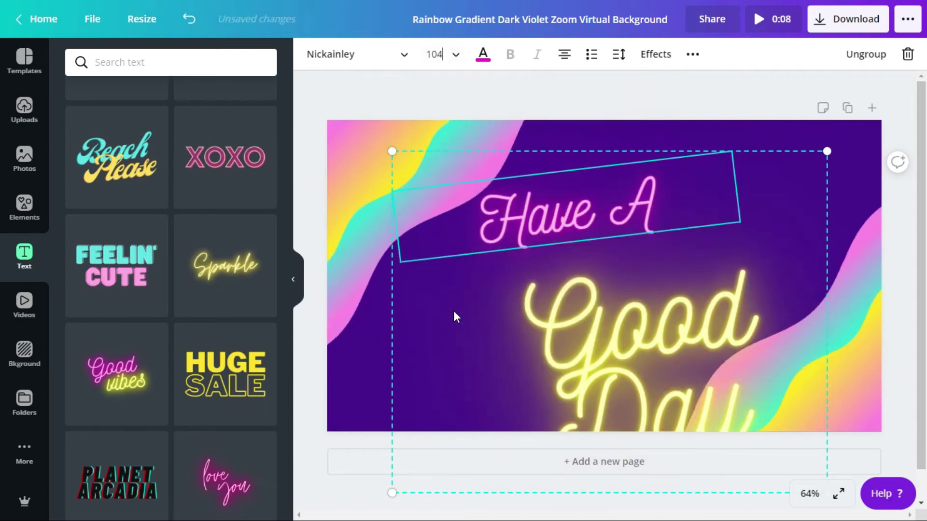
{"action": "left_click", "coordinate": [666, 336]}
{"action": "left_click", "coordinate": [666, 336]}
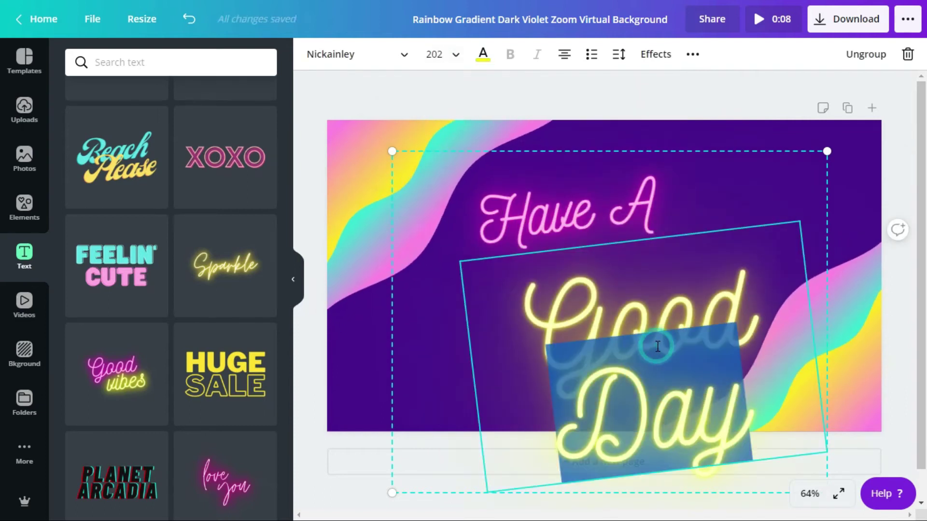
{"action": "left_click", "coordinate": [440, 55]}
{"action": "scroll", "coordinate": [478, 275], "scroll_direction": "down", "scroll_amount": 5}
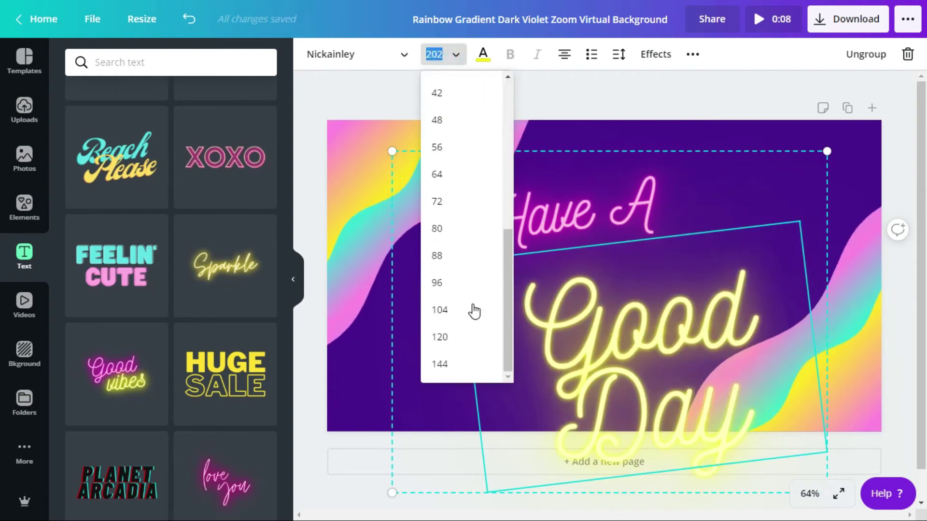
{"action": "left_click", "coordinate": [472, 313]}
Shrink the neon text group to 42.6 and move it to the page's bottom-left corner
{"action": "left_click", "coordinate": [732, 365]}
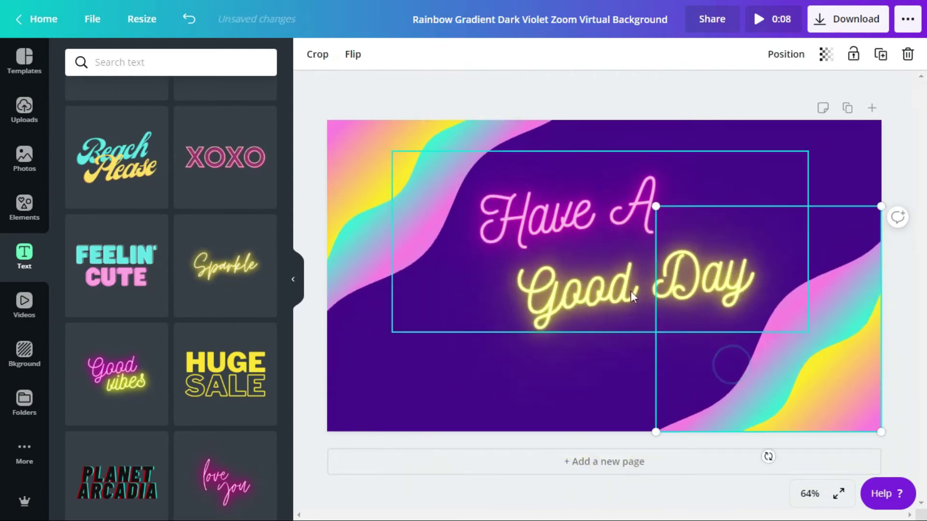
{"action": "left_click", "coordinate": [592, 265]}
{"action": "left_click_drag", "start_coordinate": [593, 229], "coordinate": [599, 263]}
{"action": "left_click_drag", "start_coordinate": [825, 167], "coordinate": [583, 276]}
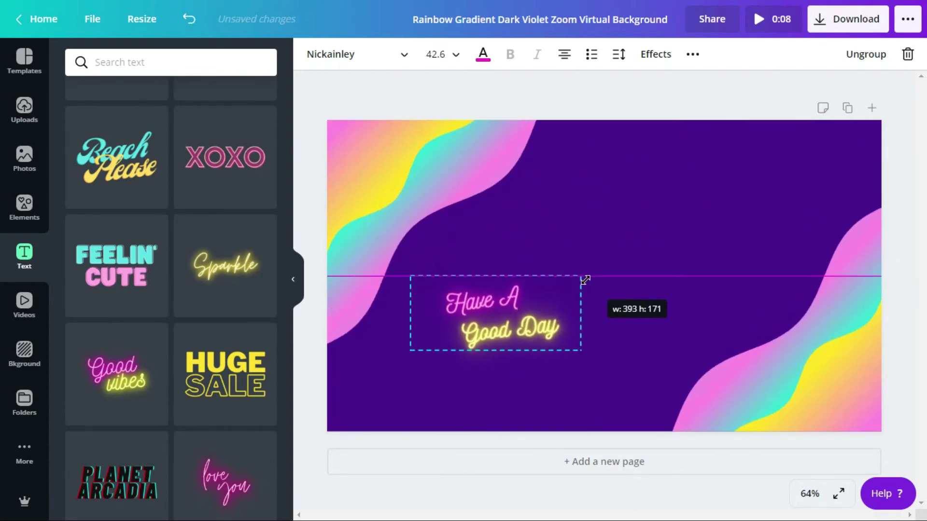
{"action": "left_click", "coordinate": [609, 326]}
{"action": "left_click_drag", "start_coordinate": [509, 335], "coordinate": [397, 409]}
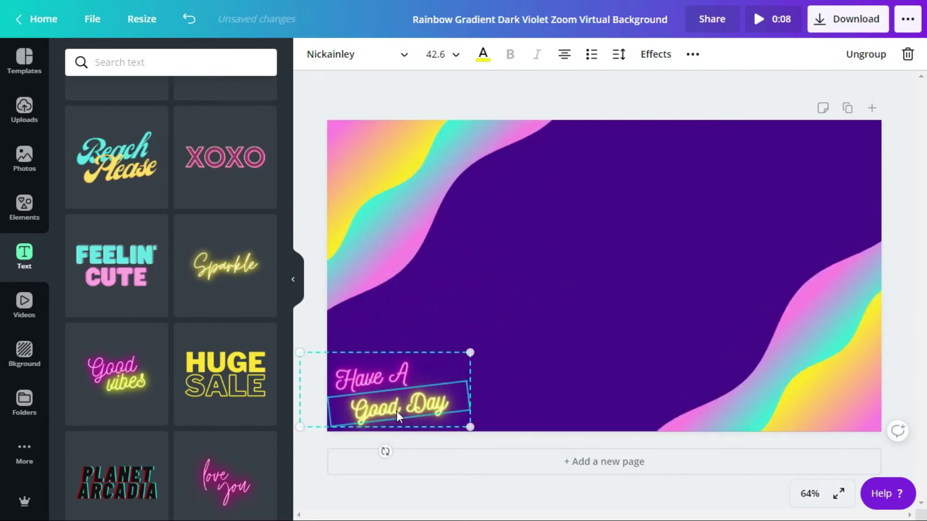
{"action": "left_click", "coordinate": [544, 368]}
{"action": "left_click", "coordinate": [904, 160]}
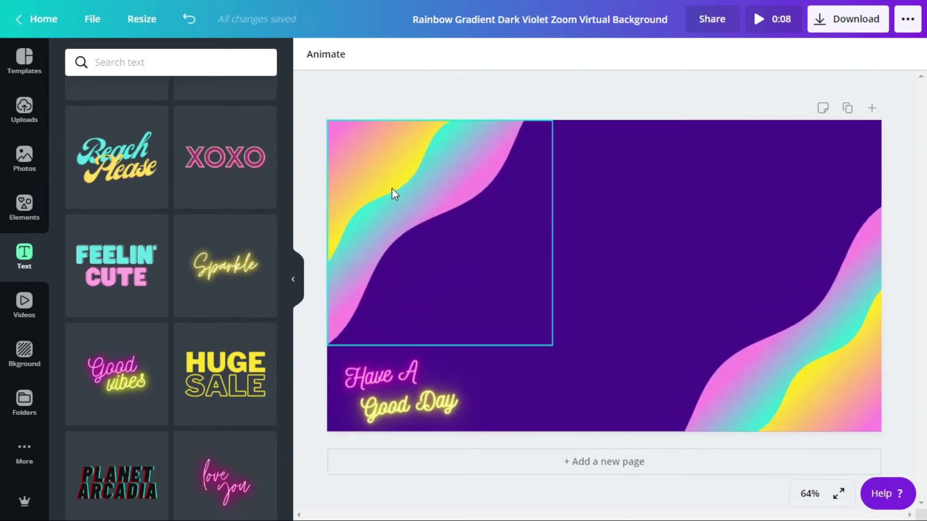
Browse Videos and Backgrounds, then apply the Block page animation after previewing Fade and Rise
{"action": "left_click", "coordinate": [13, 309]}
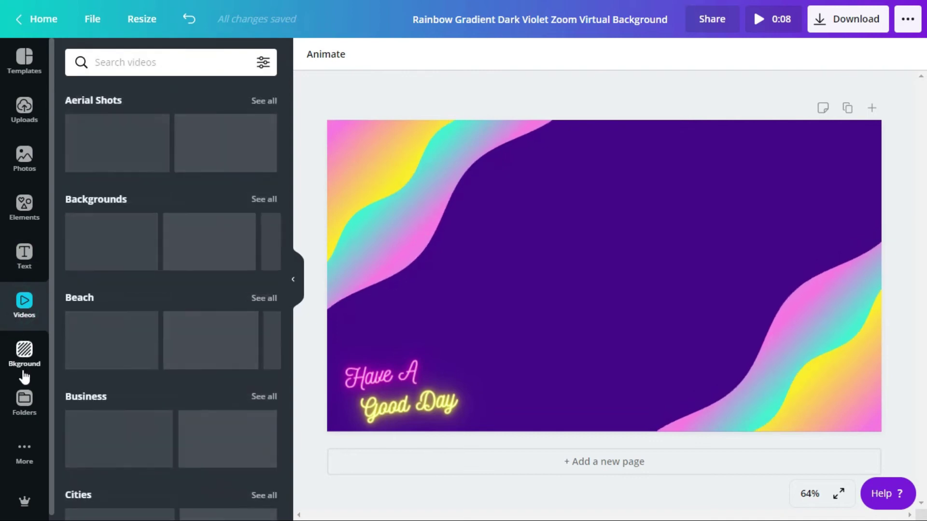
{"action": "left_click", "coordinate": [25, 357]}
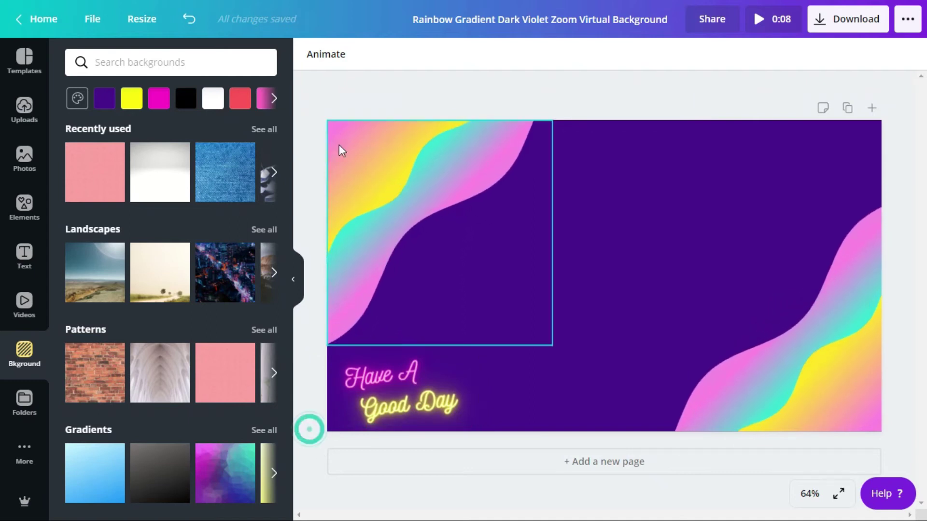
{"action": "left_click", "coordinate": [326, 55]}
{"action": "left_click", "coordinate": [185, 102]}
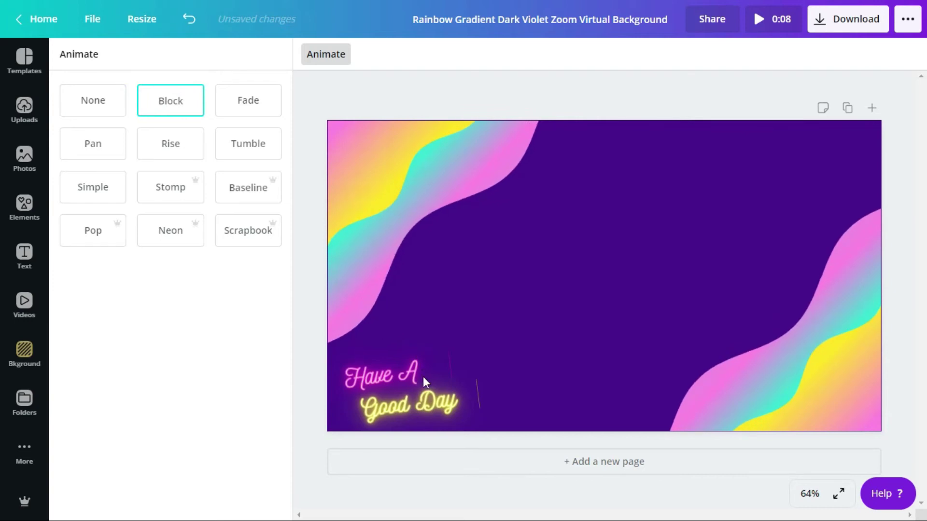
{"action": "left_click", "coordinate": [245, 105]}
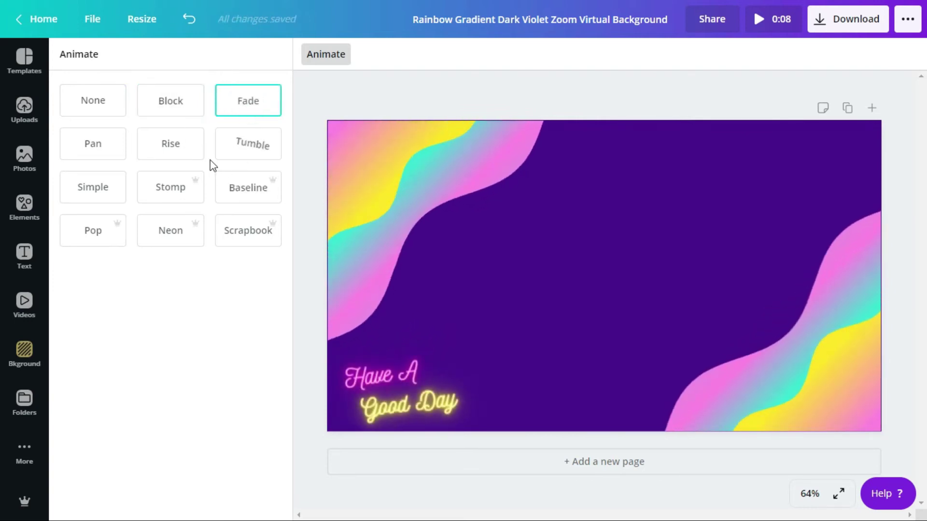
{"action": "left_click", "coordinate": [180, 149]}
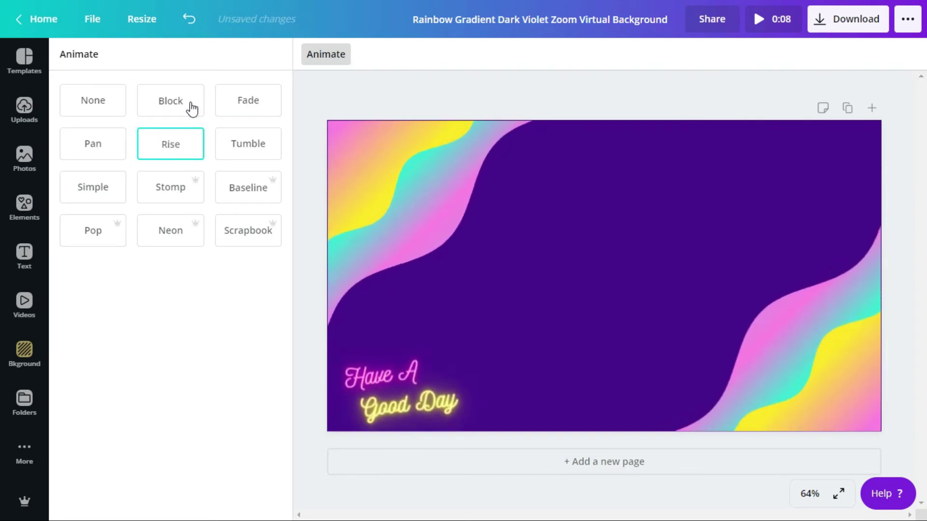
{"action": "left_click", "coordinate": [190, 106]}
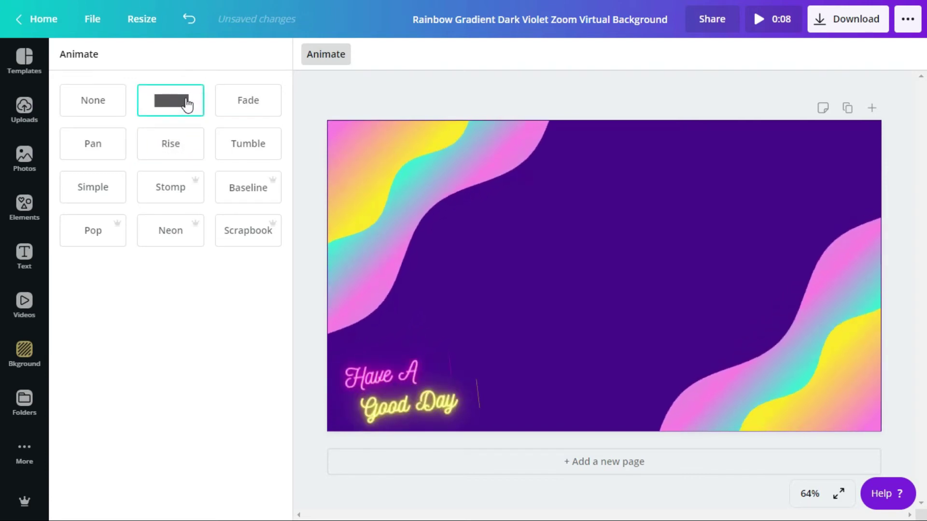
{"action": "left_click", "coordinate": [304, 119]}
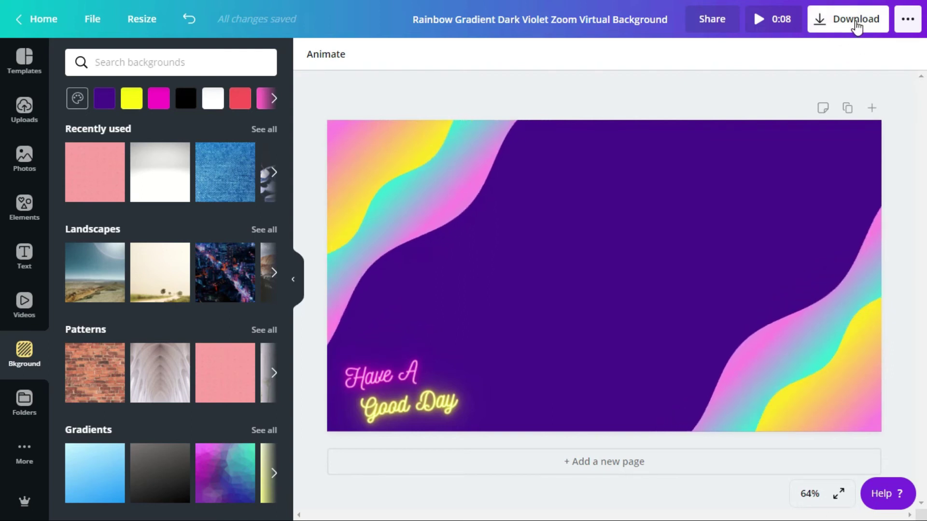
Download the design as MP4 Video, saving Rainbow Gradient Dark Violet Zoom Virtual Background.mp4
{"action": "left_click", "coordinate": [856, 24]}
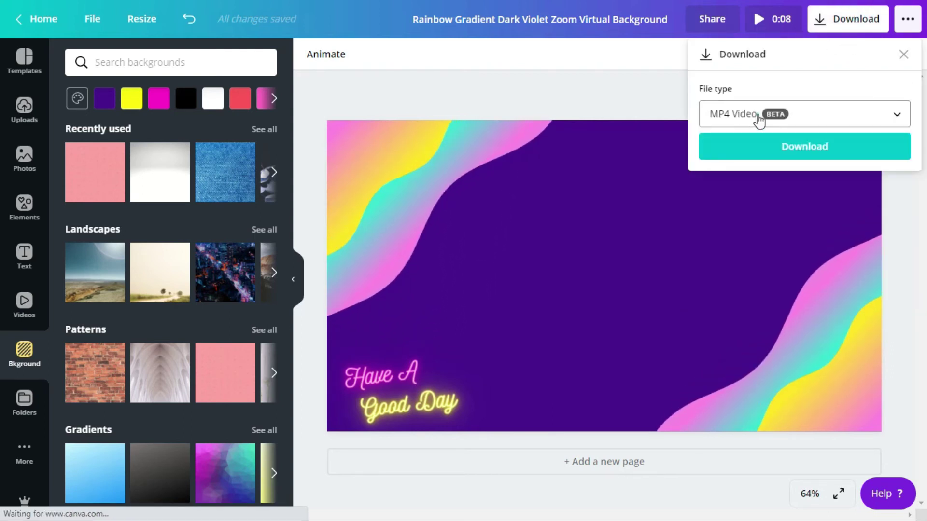
{"action": "left_click", "coordinate": [759, 120]}
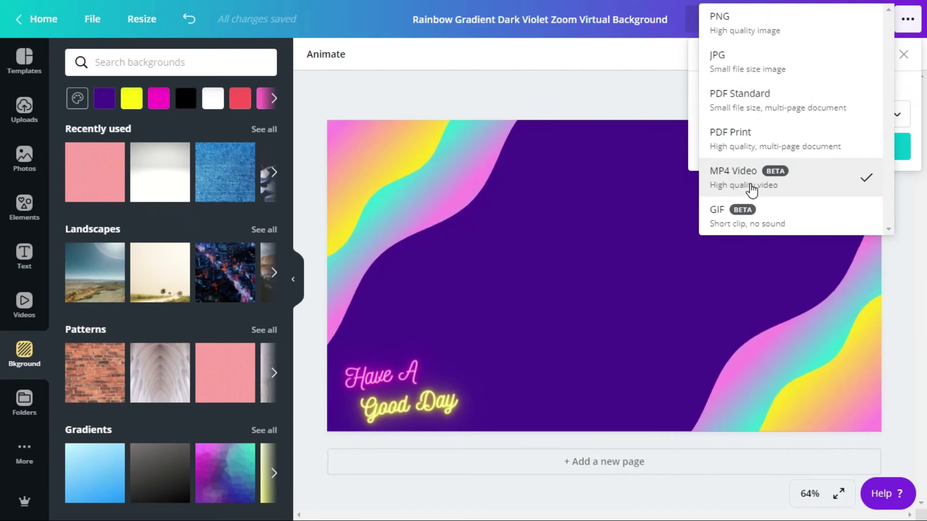
{"action": "left_click", "coordinate": [751, 189]}
{"action": "left_click", "coordinate": [817, 155]}
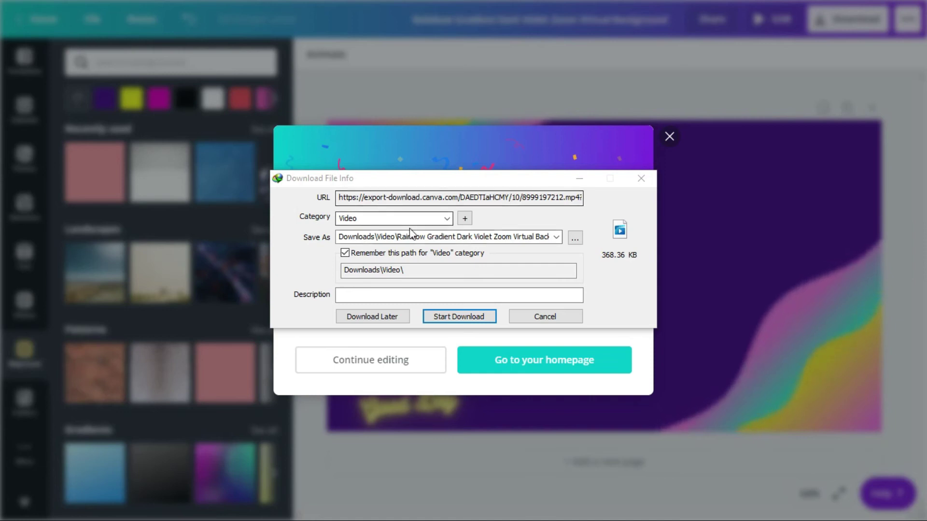
{"action": "left_click_drag", "start_coordinate": [491, 180], "coordinate": [462, 180]}
{"action": "left_click", "coordinate": [454, 318]}
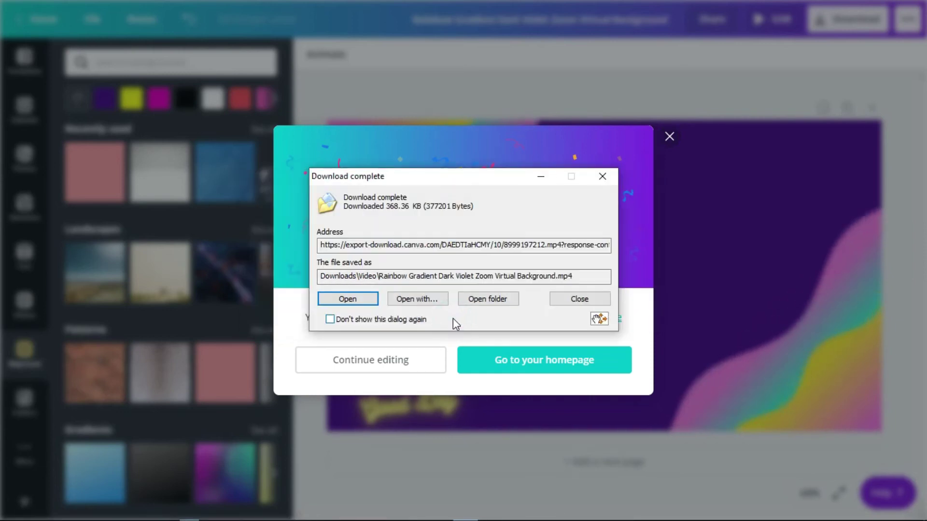
Play the downloaded MP4 in Movies & TV, then close the player and Canva's saved-design message
{"action": "left_click", "coordinate": [358, 303]}
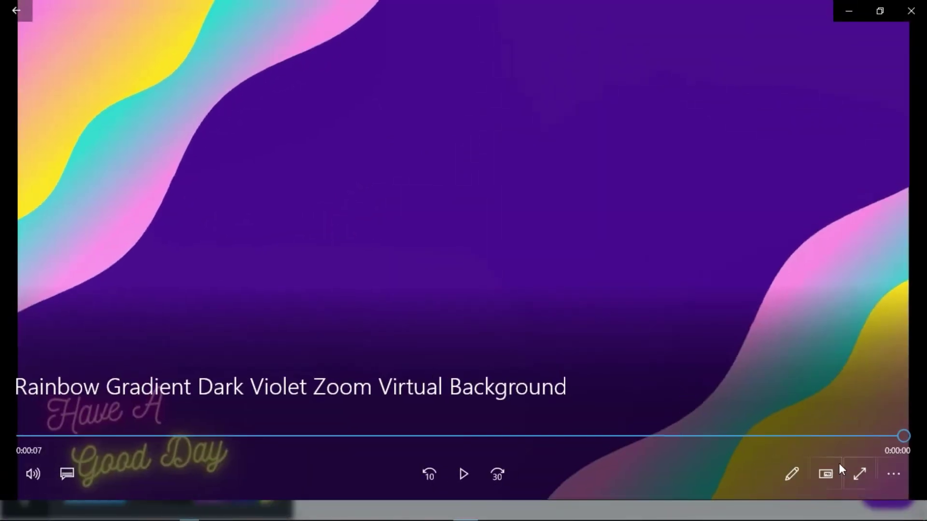
{"action": "left_click", "coordinate": [911, 11]}
{"action": "left_click", "coordinate": [667, 137]}
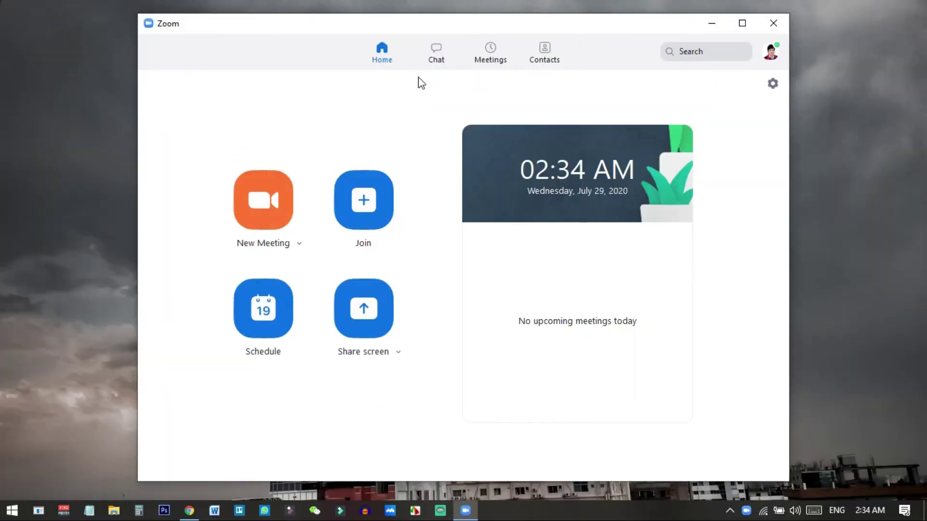
Go to the Virtual Background page of Zoom's Settings, showing the current 'Happy Eid to Everyone!' background
{"action": "left_click_drag", "start_coordinate": [443, 24], "coordinate": [450, 29]}
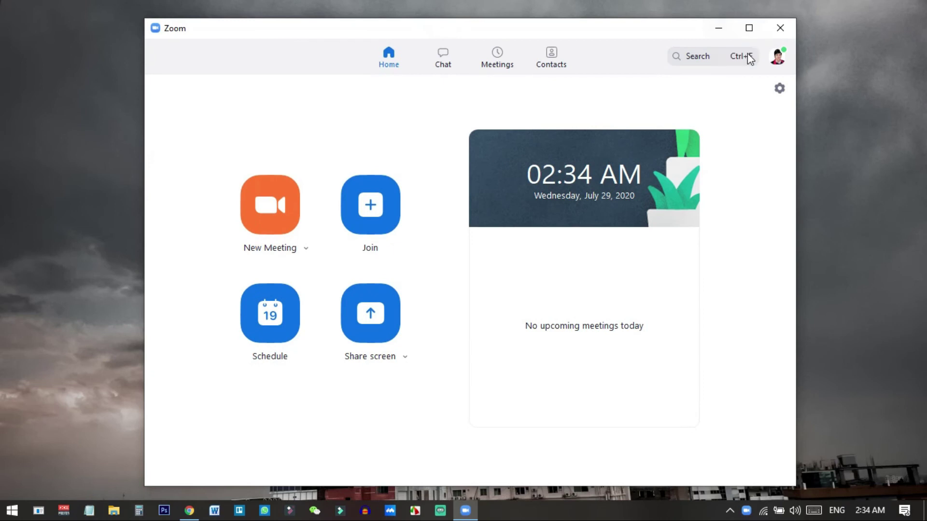
{"action": "left_click", "coordinate": [780, 88]}
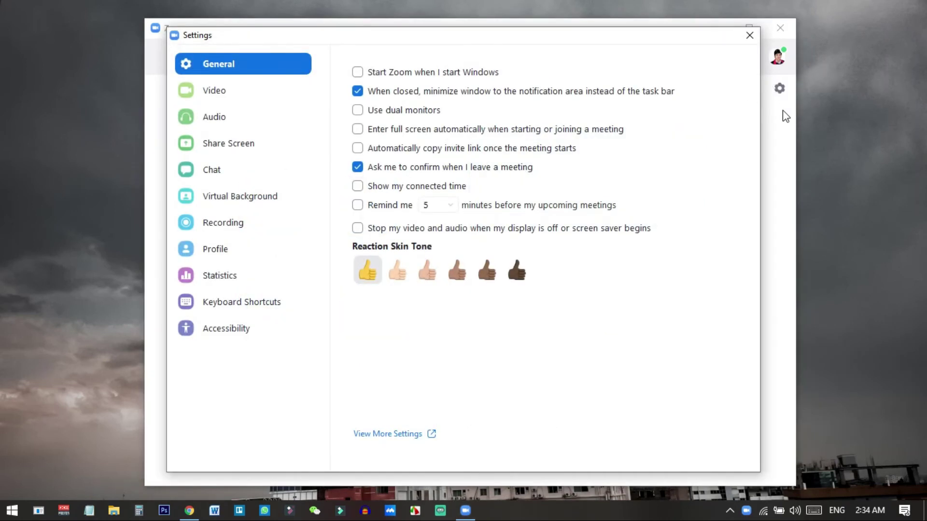
{"action": "left_click", "coordinate": [256, 205]}
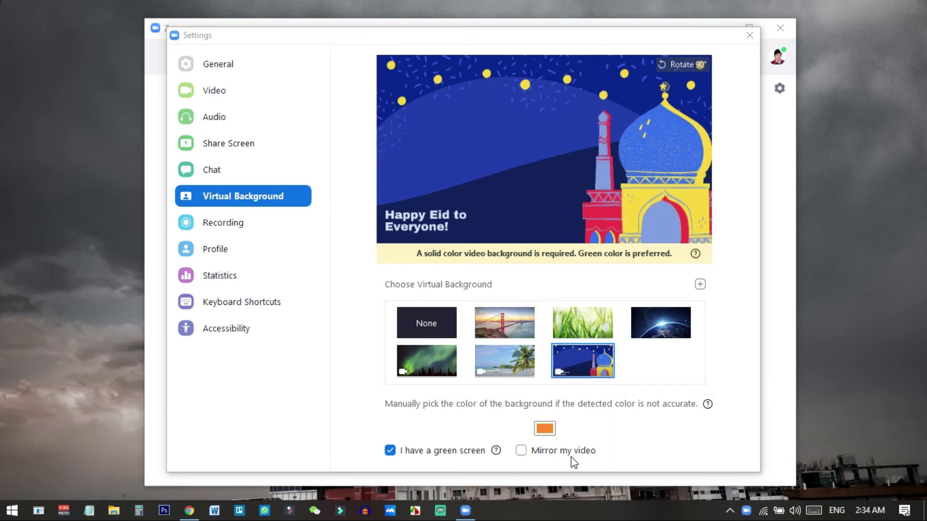
Set the Rainbow Gradient video from Downloads\Video as Zoom's background, with Mirror my video unchecked
{"action": "left_click", "coordinate": [626, 445]}
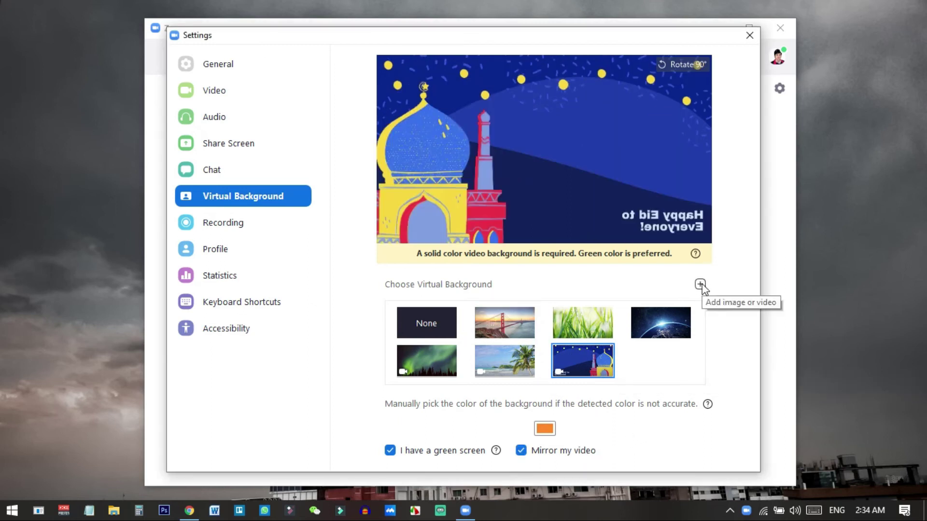
{"action": "left_click", "coordinate": [699, 285]}
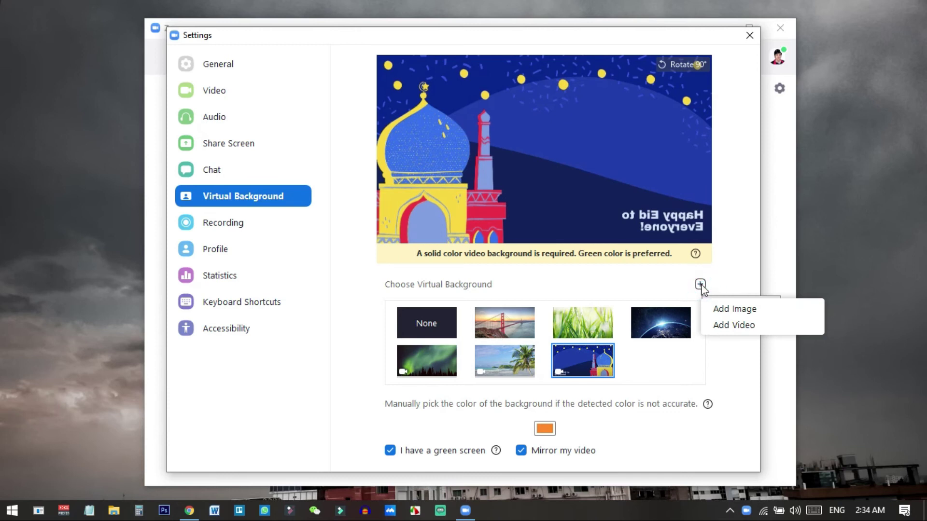
{"action": "left_click", "coordinate": [737, 324]}
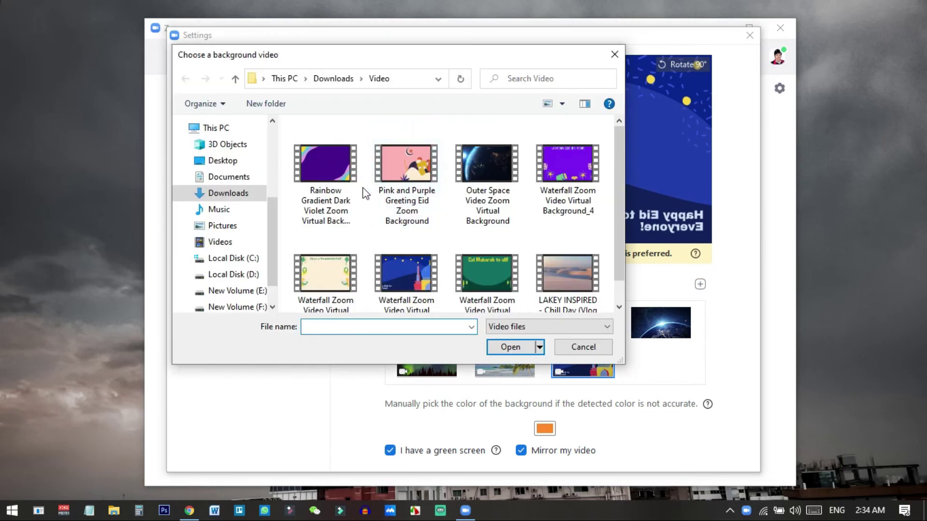
{"action": "double_click", "coordinate": [343, 178]}
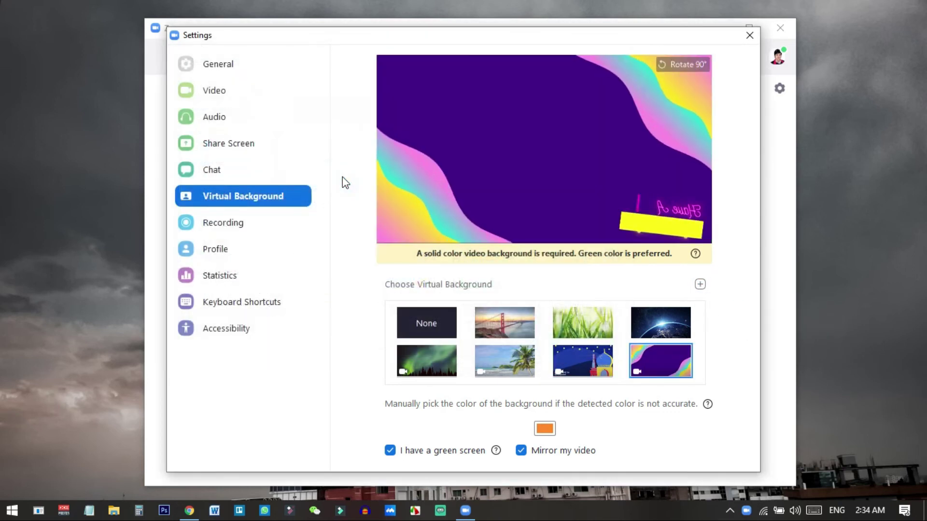
{"action": "left_click", "coordinate": [741, 332]}
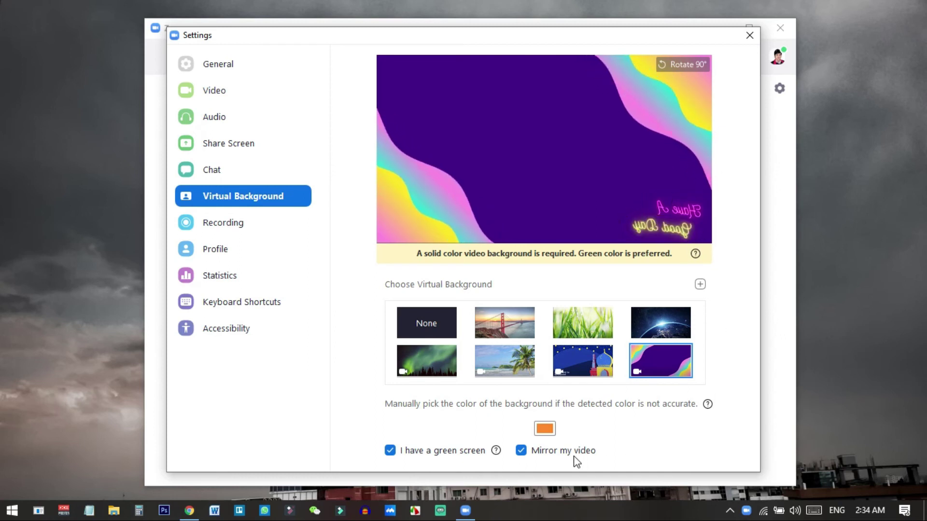
{"action": "left_click", "coordinate": [521, 451]}
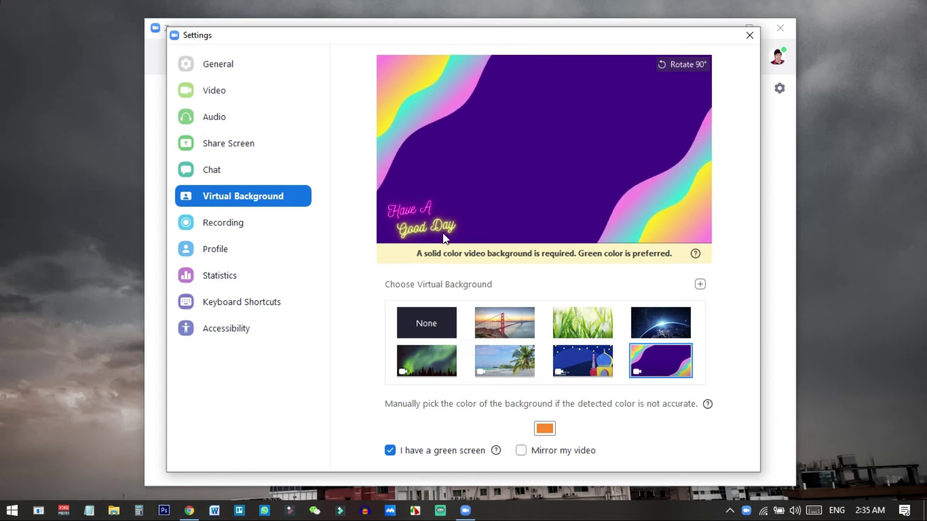